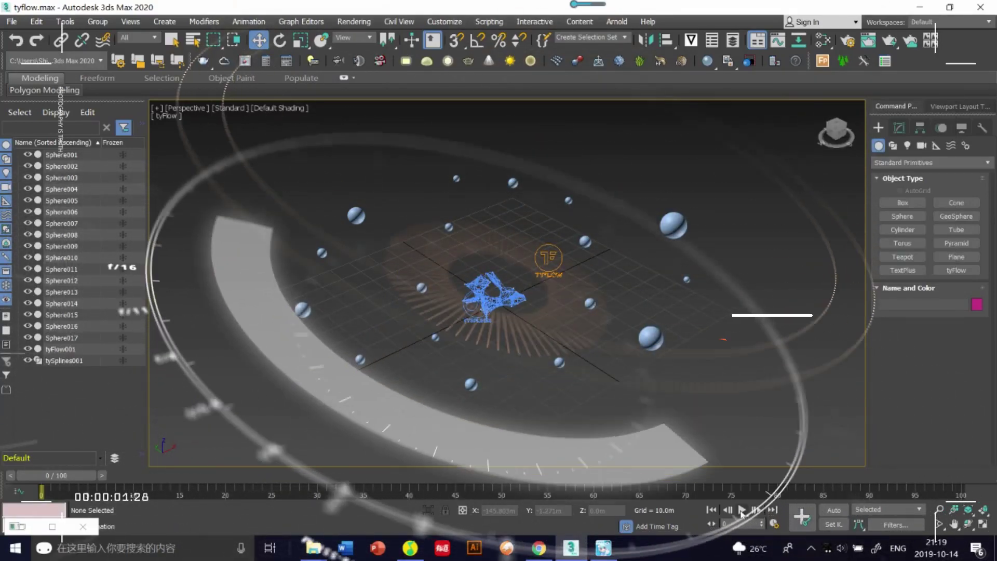
- Play the finished branching growth animation, then stop and rewind to frame 0
click(741, 510)
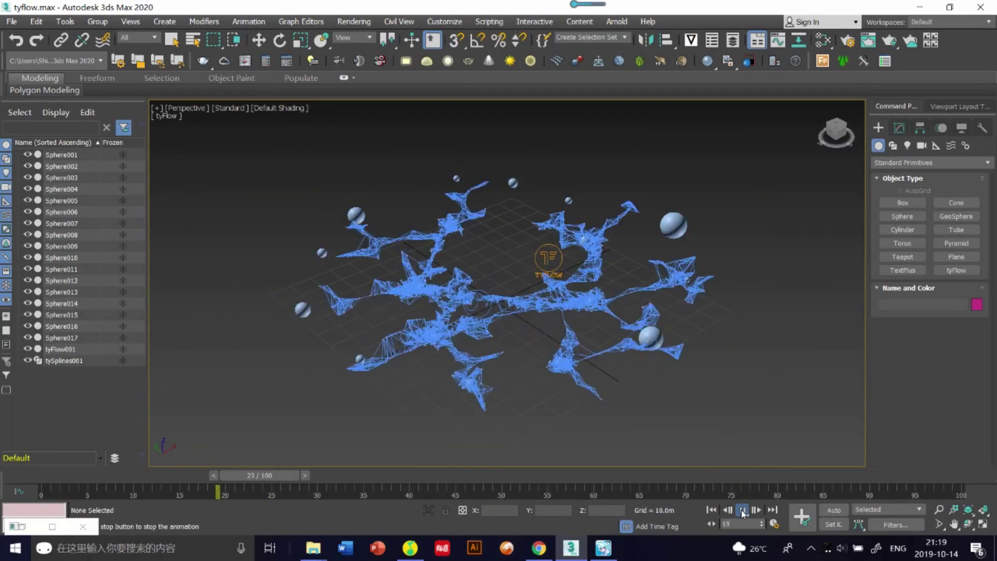
click(742, 511)
drag(334, 479, 14, 469)
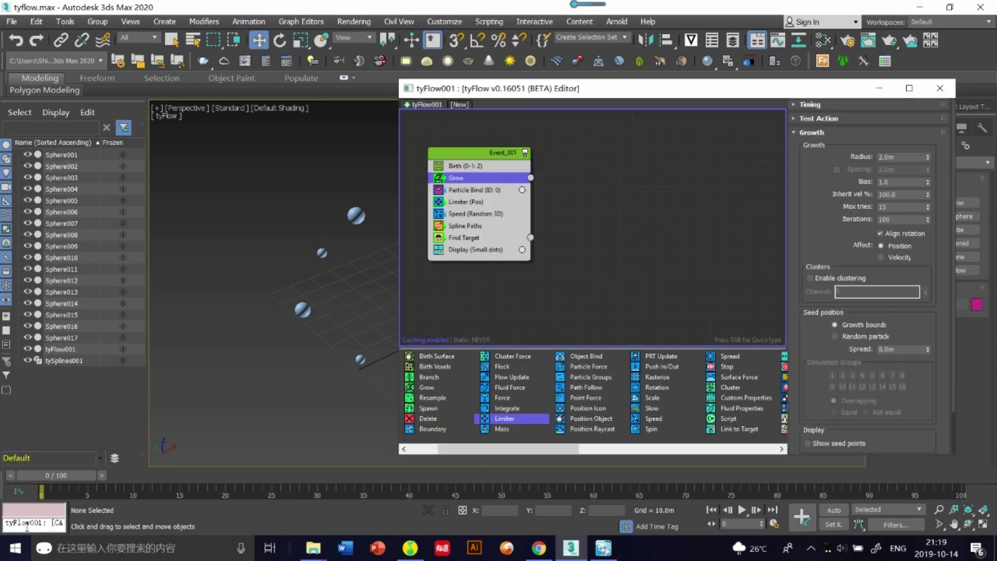
- Inspect the Birth, Grow, Spline Paths and Find Target operators, then select every scene object
click(469, 169)
click(469, 179)
click(483, 227)
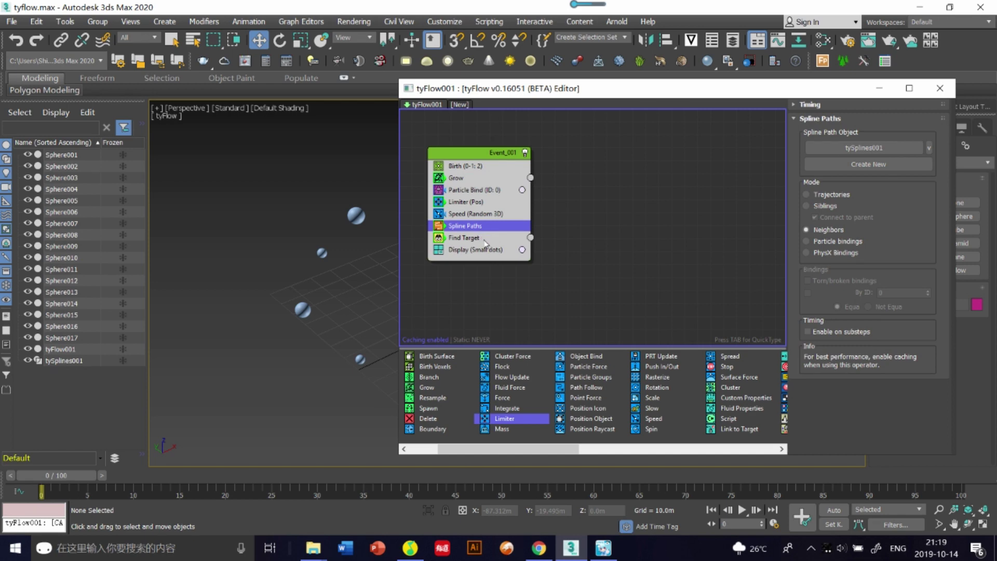
click(484, 239)
click(658, 257)
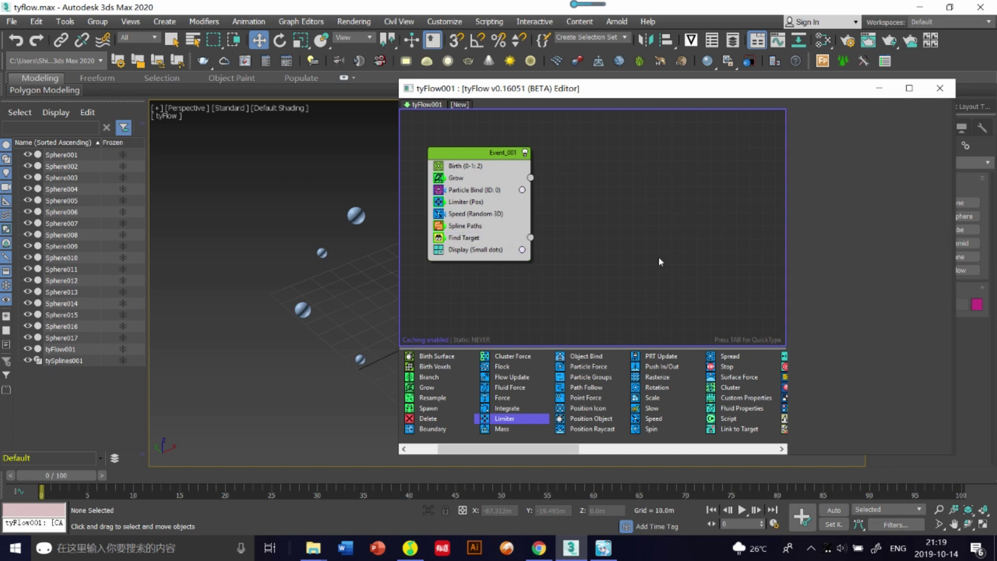
click(879, 89)
drag(520, 241, 265, 144)
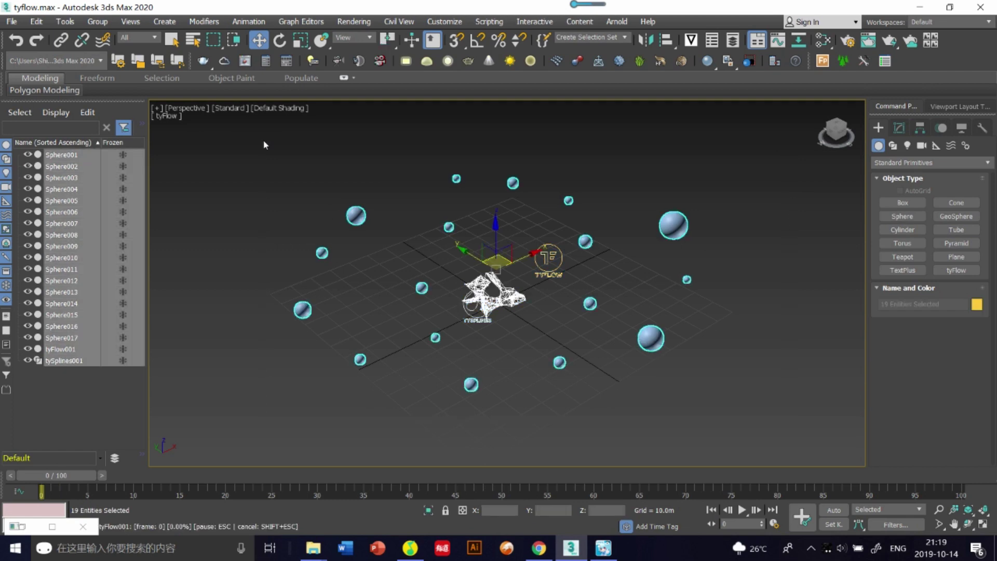
- Delete all objects and save the empty scene as tyflow2.max
key(Delete)
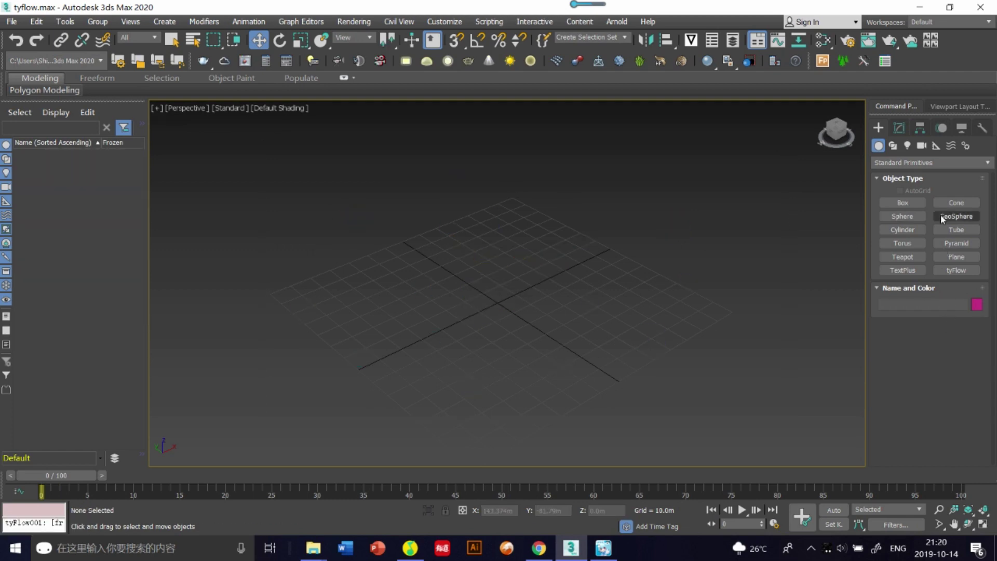
click(11, 21)
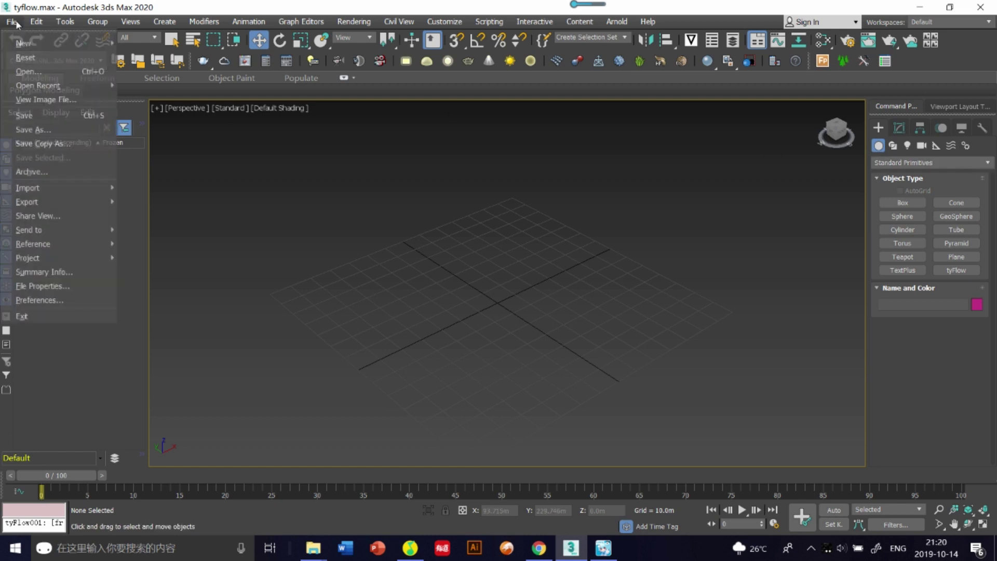
click(52, 129)
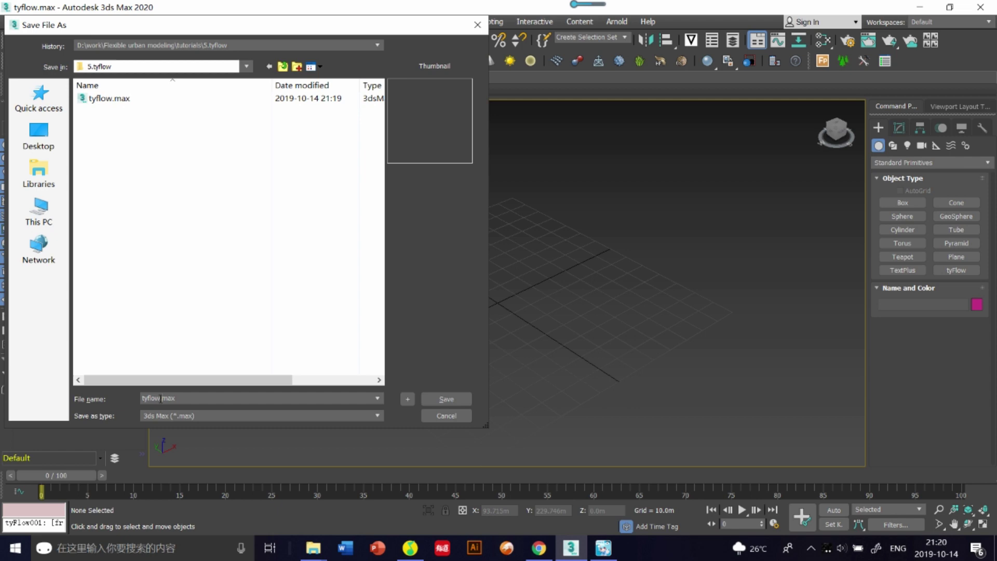
click(446, 399)
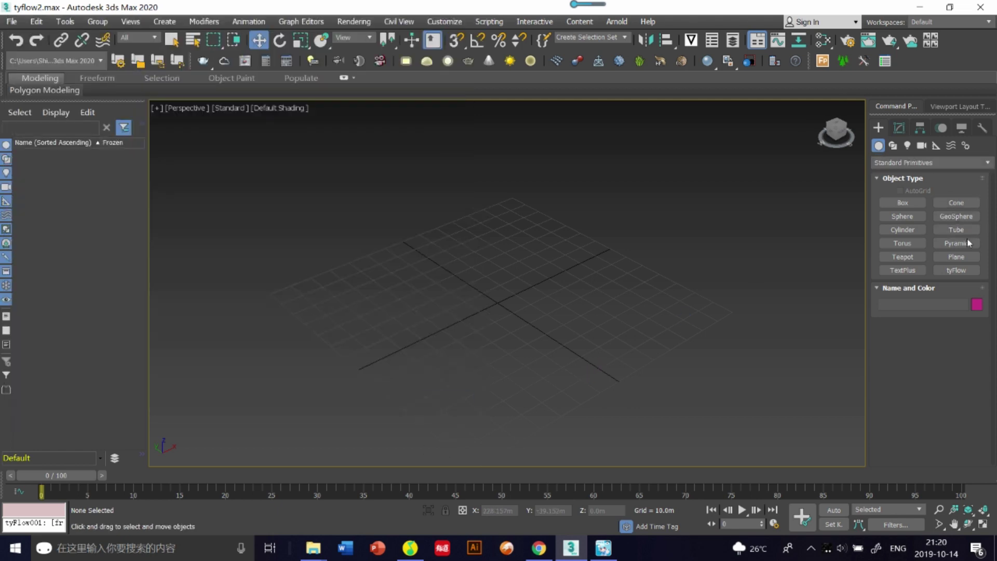
- Place a tyFlow object at the grid centre and a tySplines object beside it
click(956, 270)
click(525, 234)
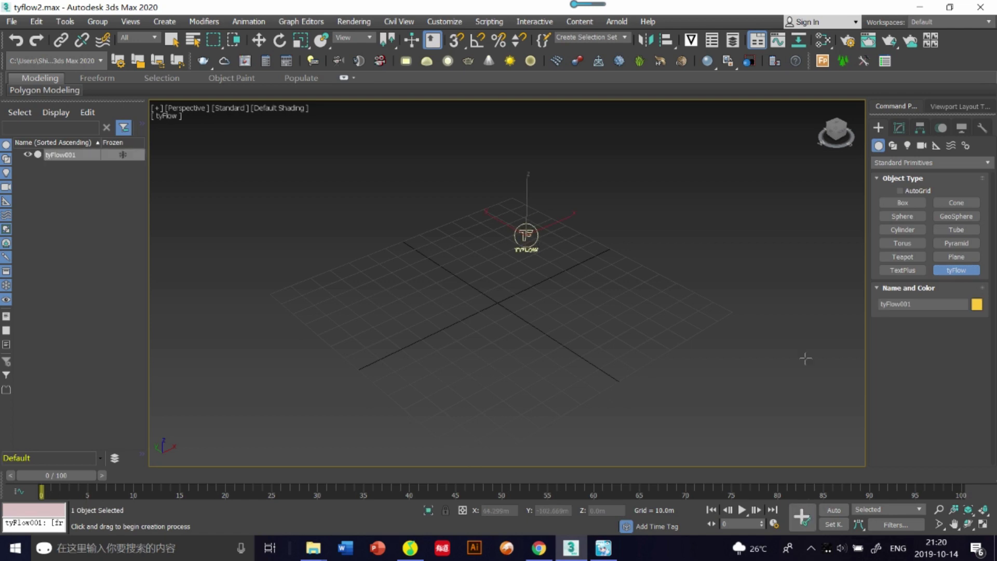
click(893, 146)
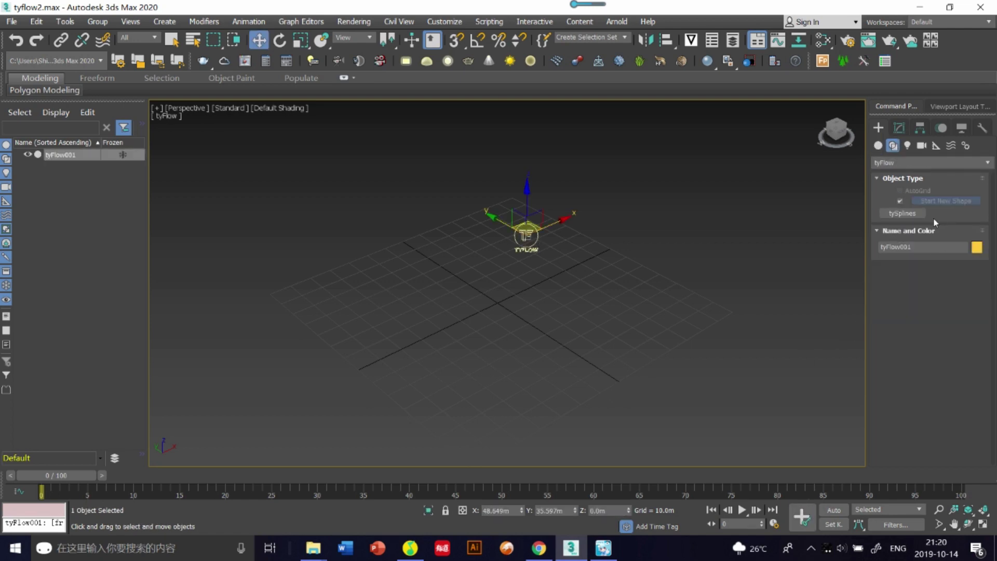
click(903, 213)
click(486, 296)
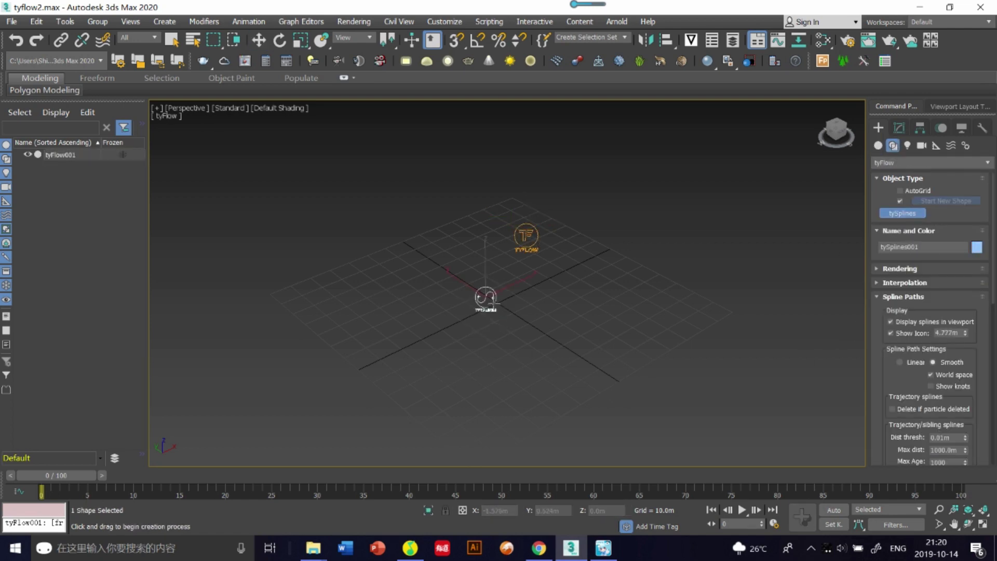
click(878, 145)
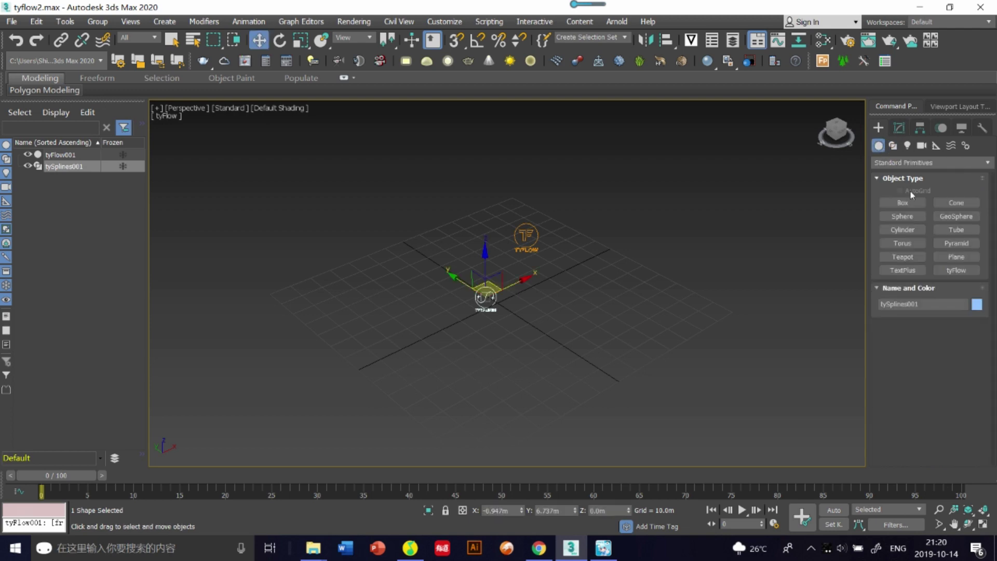
- Drag out seventeen spheres (Sphere002–Sphere018) of varying sizes around the grid, then select tyFlow001
click(902, 216)
drag(405, 210, 424, 214)
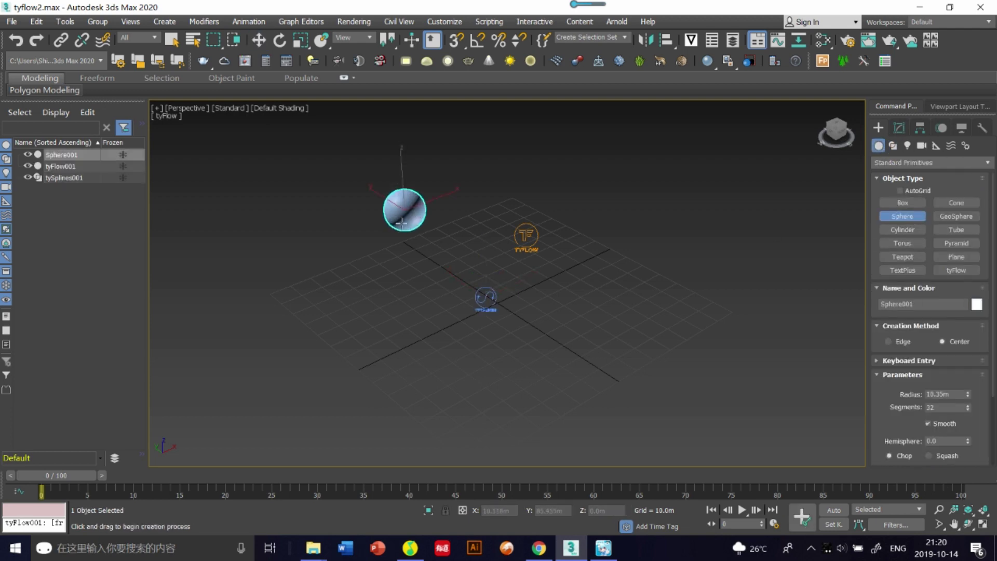
drag(295, 252, 308, 254)
drag(314, 323, 322, 324)
drag(396, 292, 399, 293)
drag(413, 376, 419, 377)
drag(457, 340, 463, 341)
drag(467, 205, 472, 206)
drag(515, 170, 524, 172)
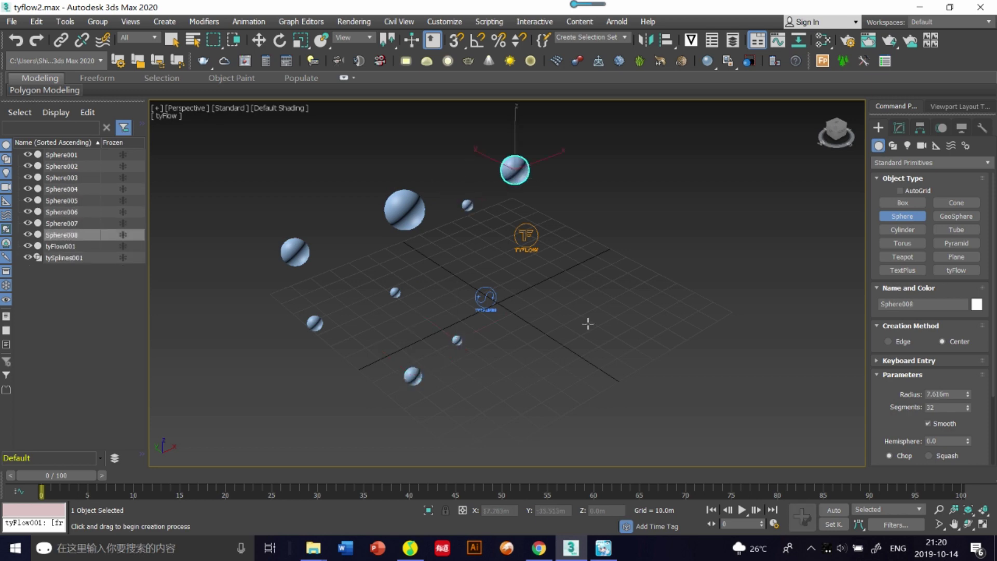
drag(586, 324, 590, 324)
drag(522, 366, 526, 367)
drag(506, 403, 507, 403)
drag(604, 265, 610, 266)
drag(628, 207, 634, 208)
drag(650, 335, 683, 319)
drag(245, 336, 250, 337)
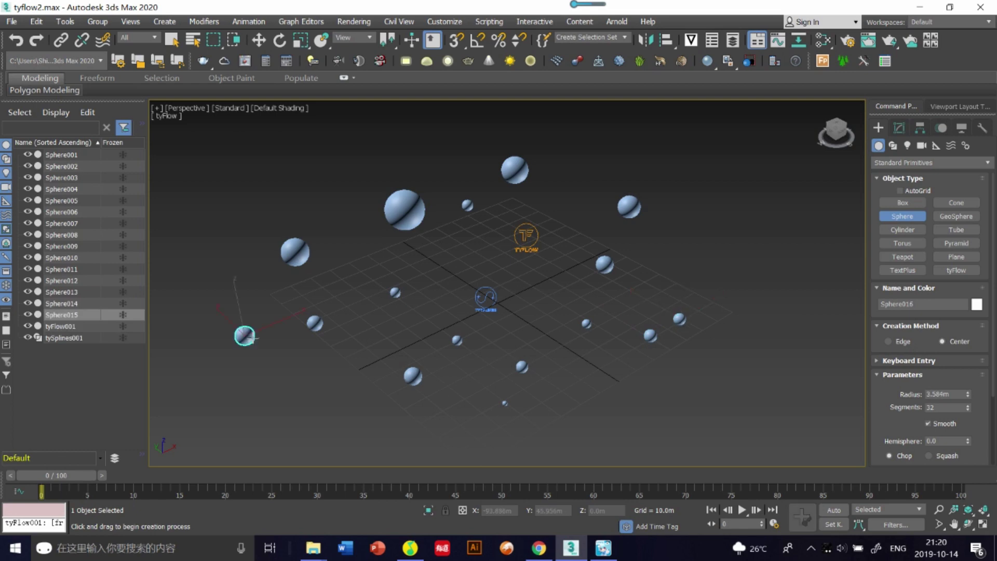
drag(437, 420, 441, 421)
drag(606, 401, 623, 409)
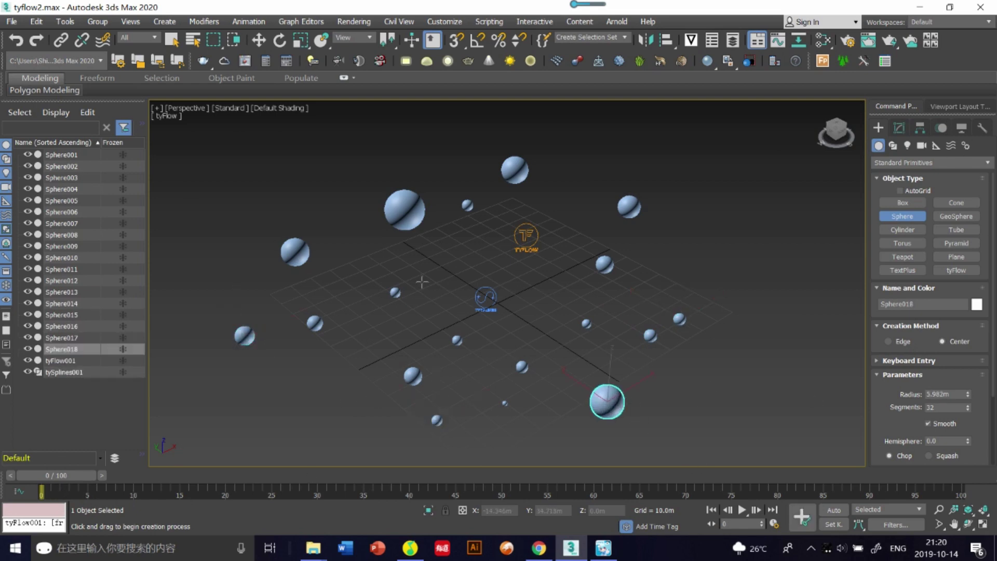
key(w)
click(526, 235)
- Open tyFlow001's flow editor and shrink it so the spheres remain visible
click(904, 127)
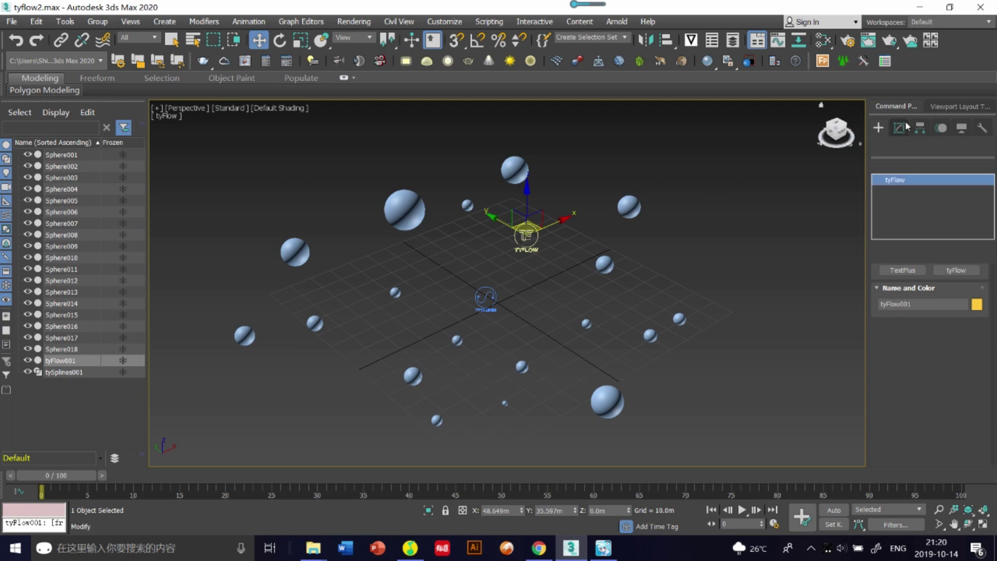
click(920, 310)
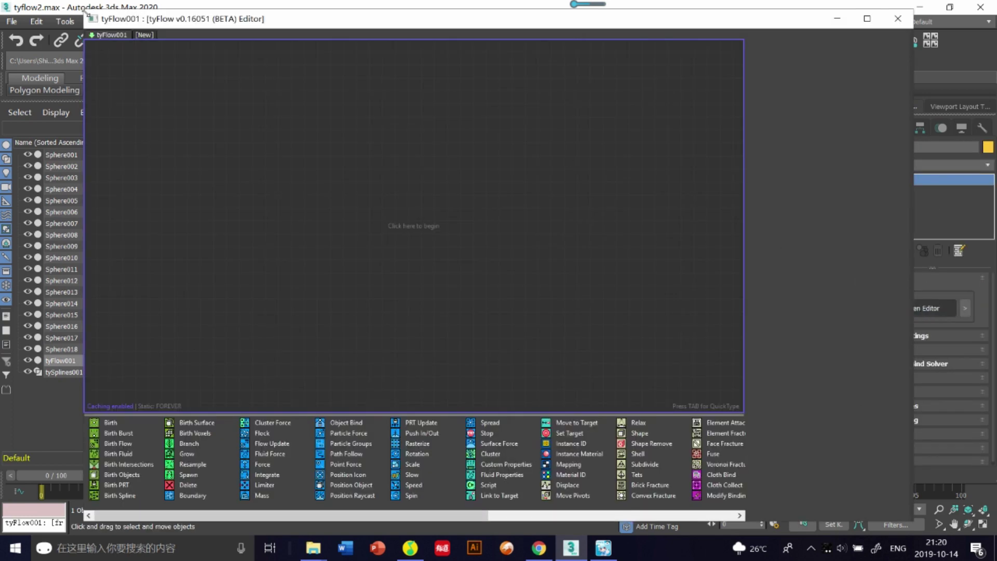
drag(85, 12, 479, 160)
drag(597, 169, 645, 126)
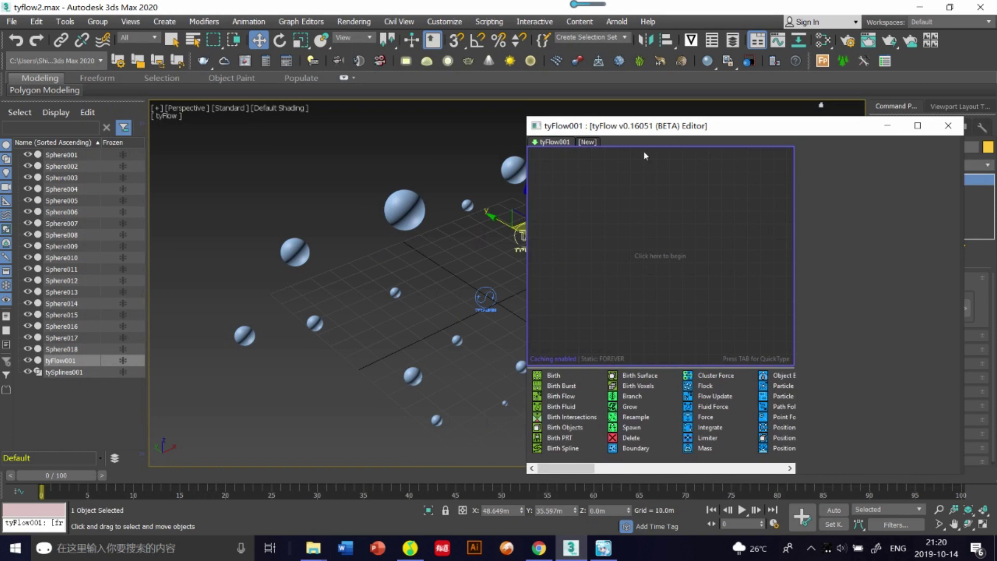
drag(527, 193, 562, 193)
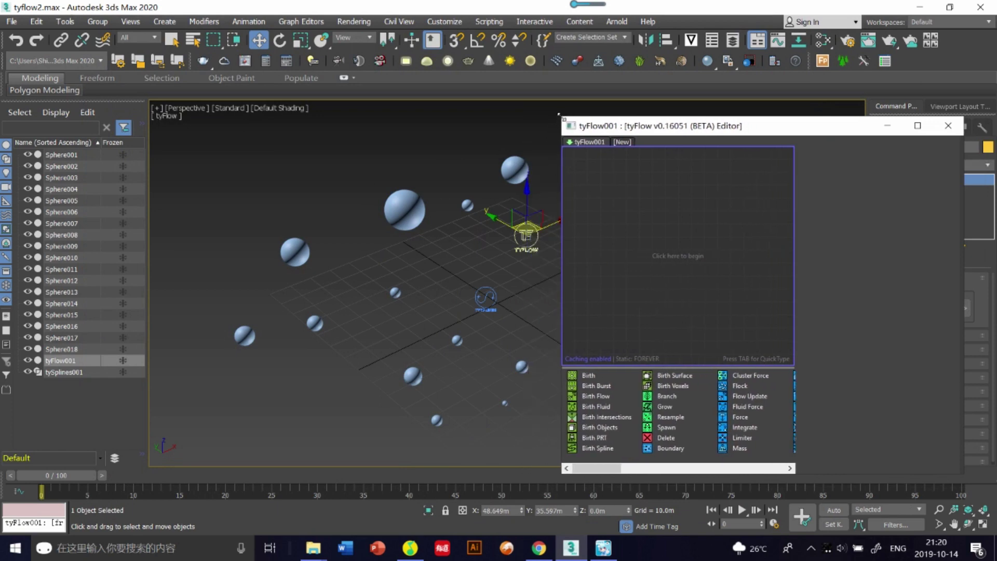
drag(610, 127, 698, 94)
middle_drag(457, 276, 387, 260)
- Add a Birth event and insert a Grow operator below it, scrubbing to preview growth
drag(712, 341, 713, 150)
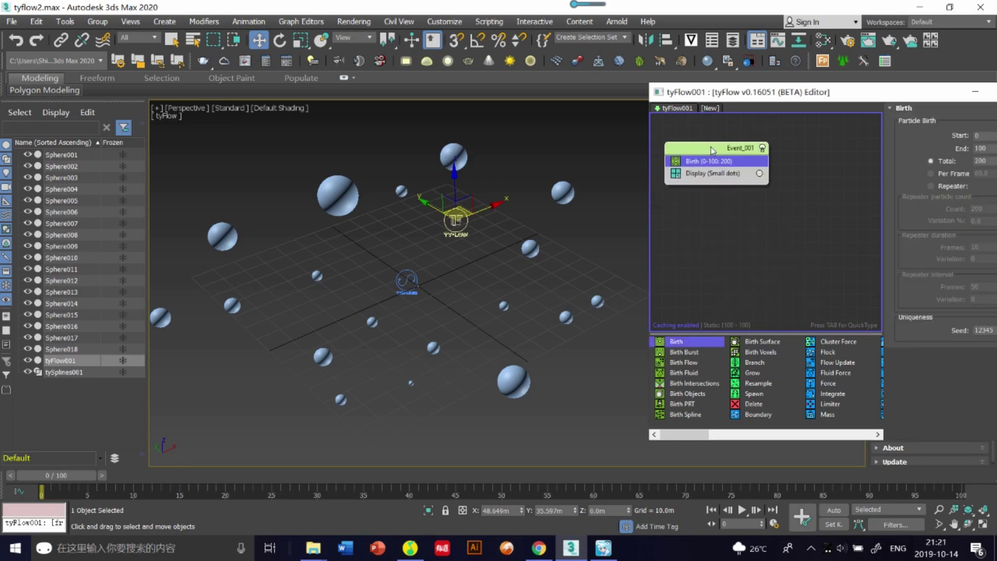
drag(885, 95, 811, 89)
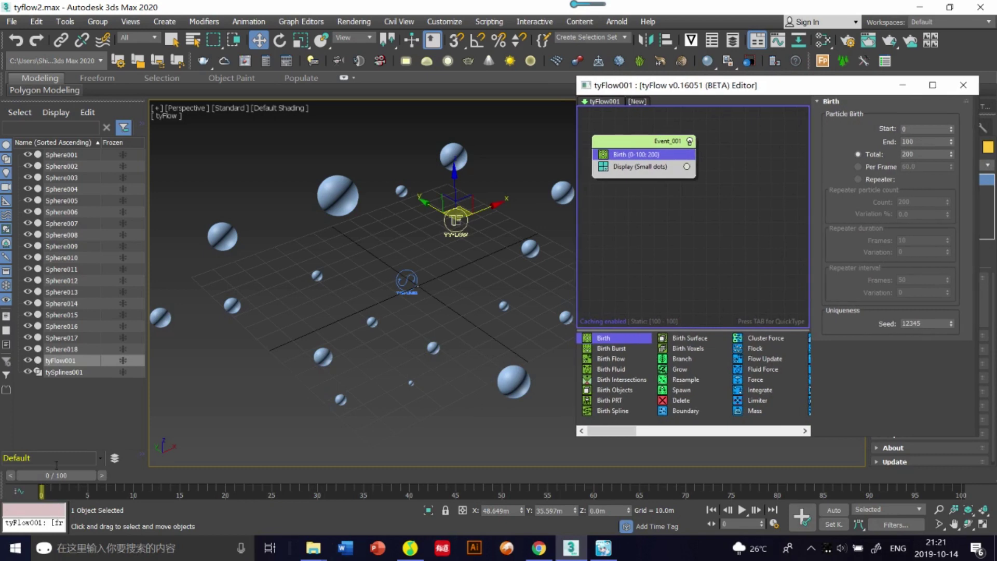
mouse_move(56, 475)
mouse_down()
mouse_move(745, 475)
mouse_move(57, 476)
mouse_up()
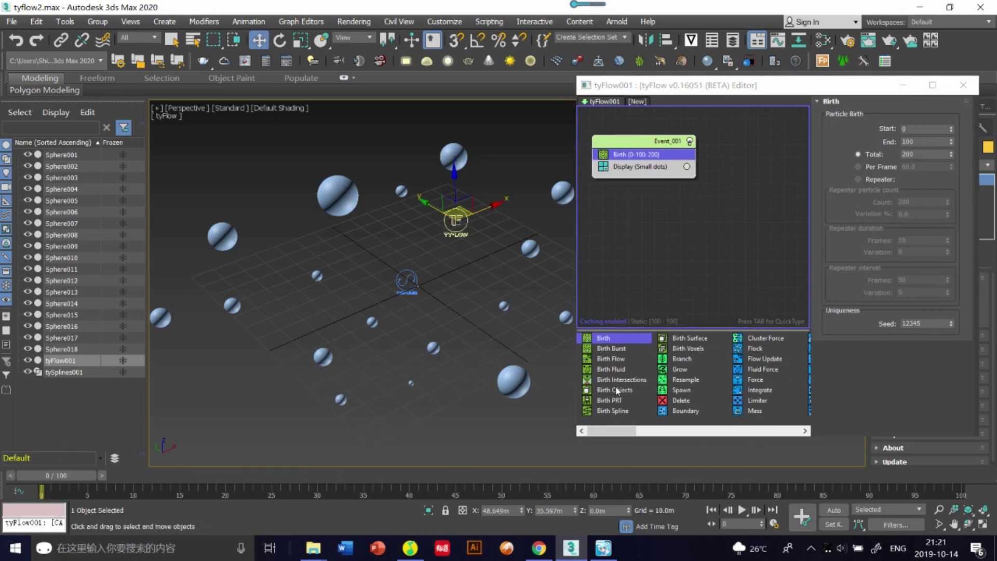
click(686, 370)
drag(644, 184, 641, 162)
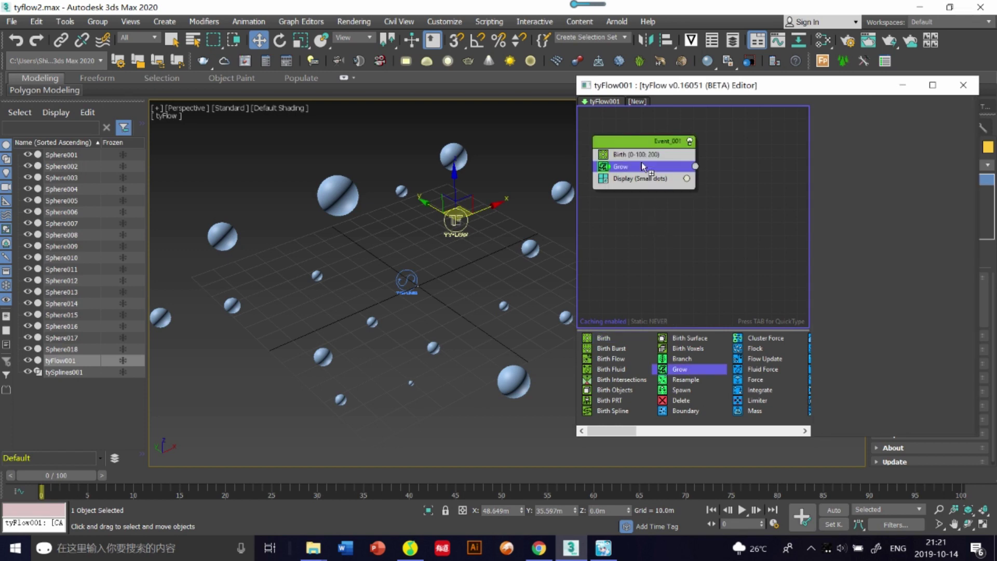
mouse_move(32, 476)
mouse_down()
mouse_move(434, 475)
mouse_move(35, 475)
mouse_up()
key(w)
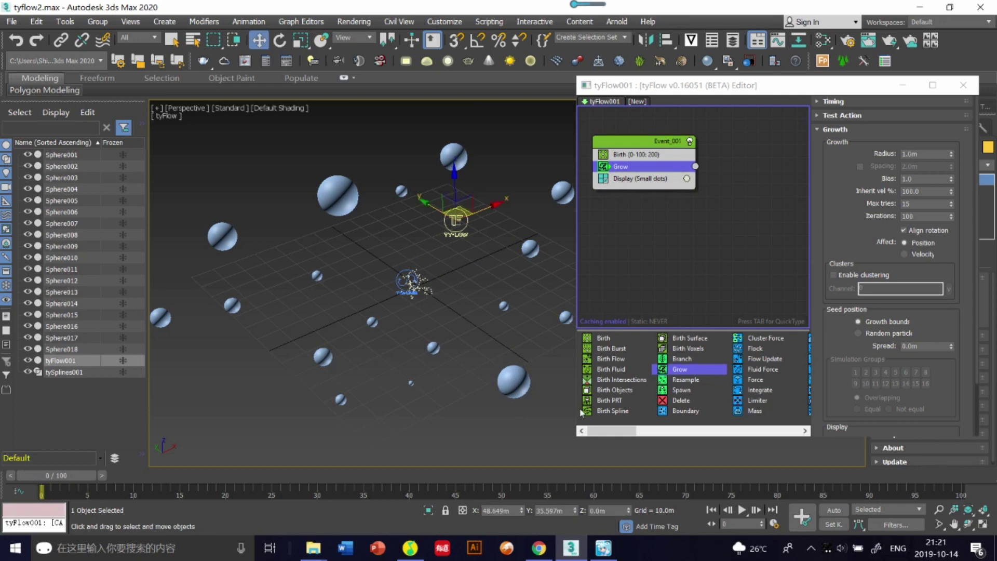
drag(616, 430, 780, 429)
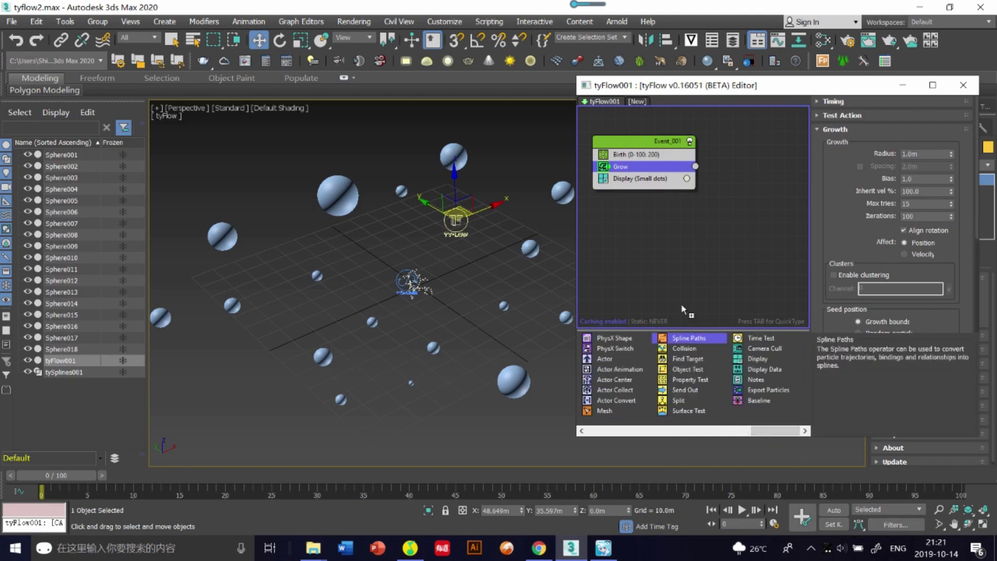
- Insert Spline Paths below Grow, output to tySplines001, set Siblings connected to parent
drag(681, 303, 628, 178)
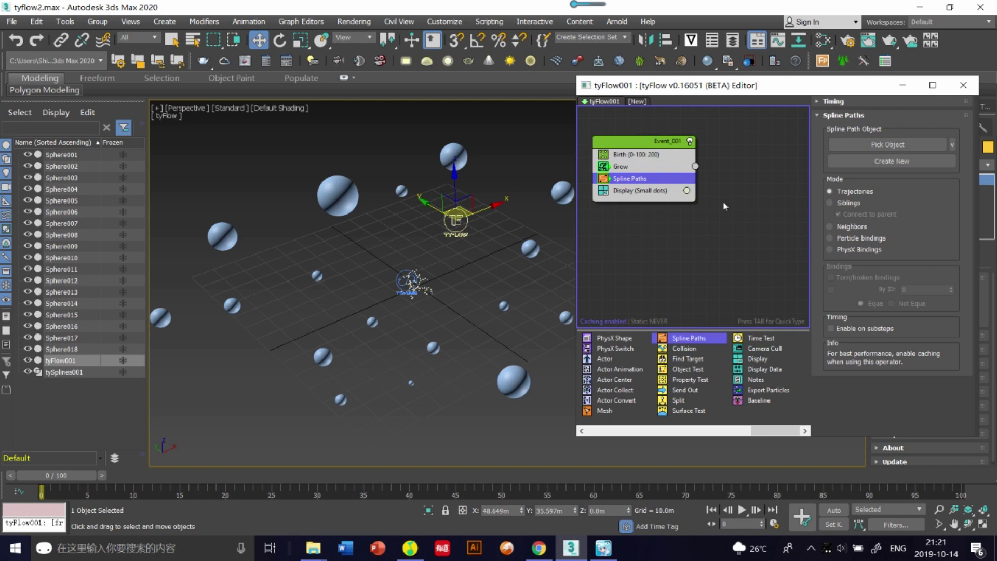
click(893, 144)
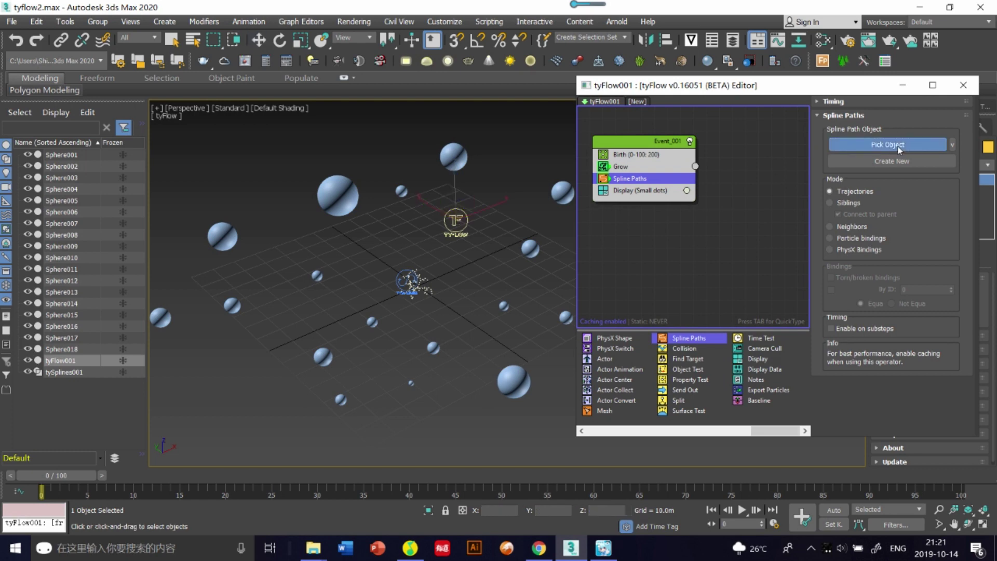
click(77, 372)
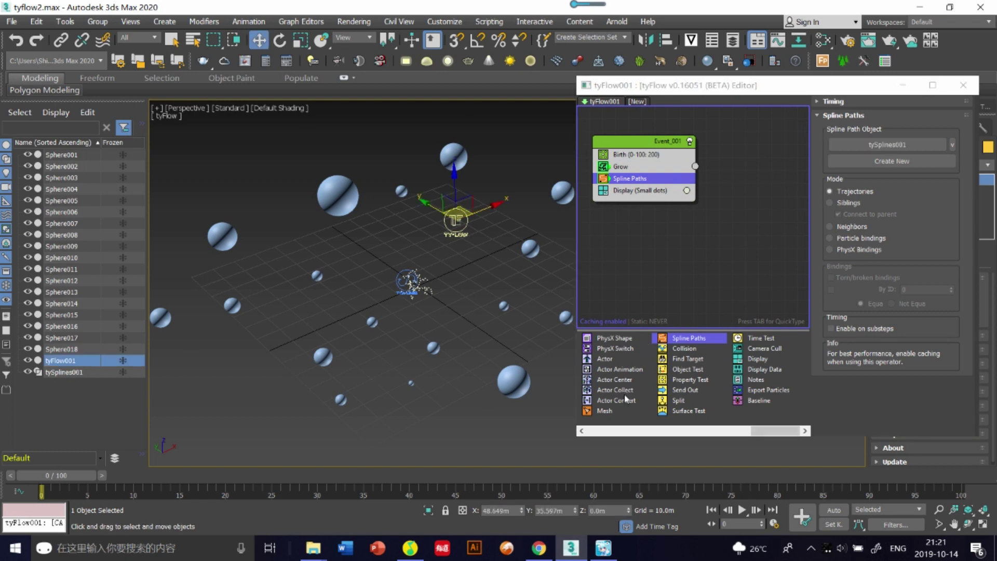
mouse_move(61, 475)
mouse_down()
mouse_move(359, 475)
mouse_move(57, 476)
mouse_up()
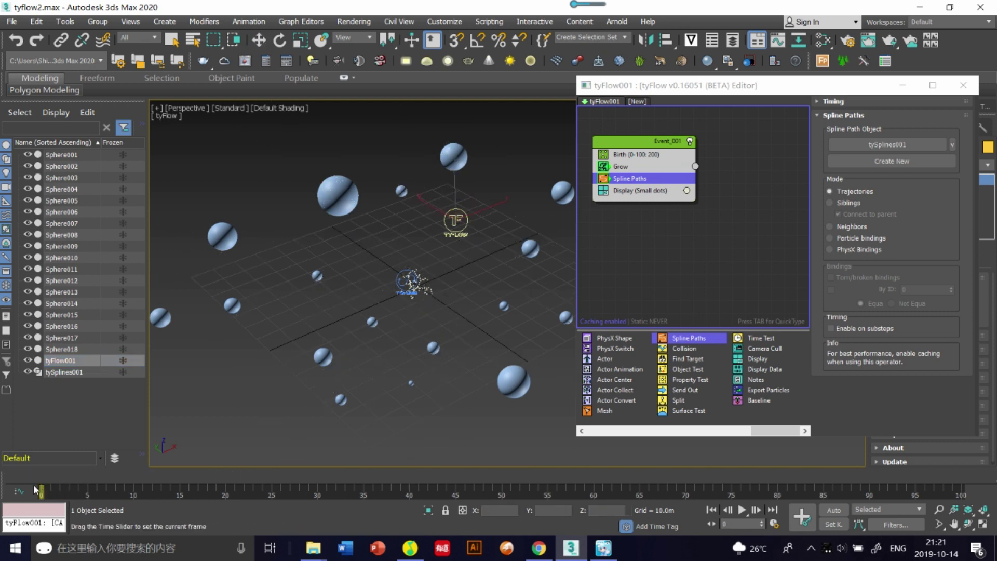
click(646, 183)
click(849, 204)
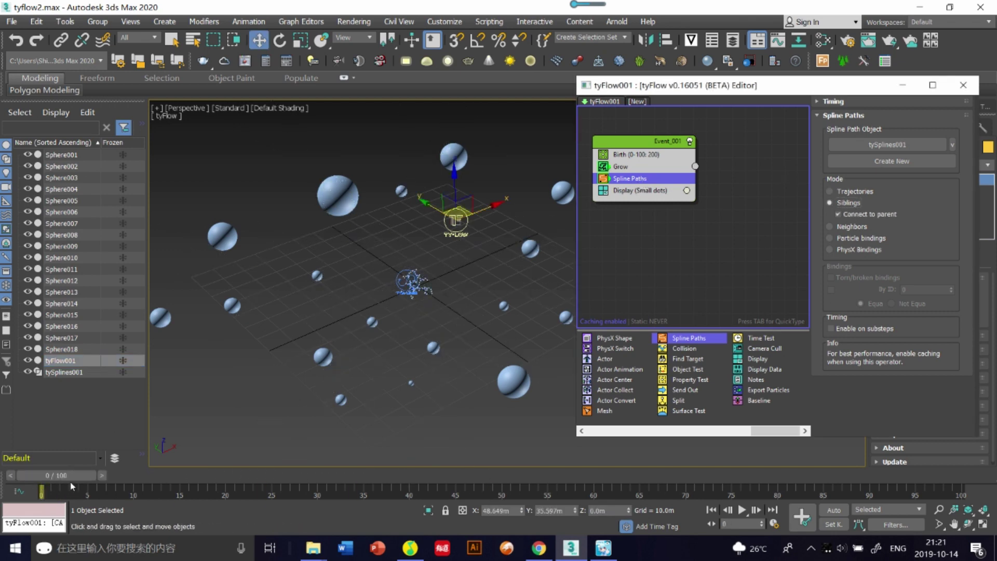
drag(71, 486, 31, 501)
- Compare Neighbors, Particle bindings, PhysX Bindings and Trajectories modes, settling back on Siblings at frame 0
click(831, 226)
key(w)
click(829, 237)
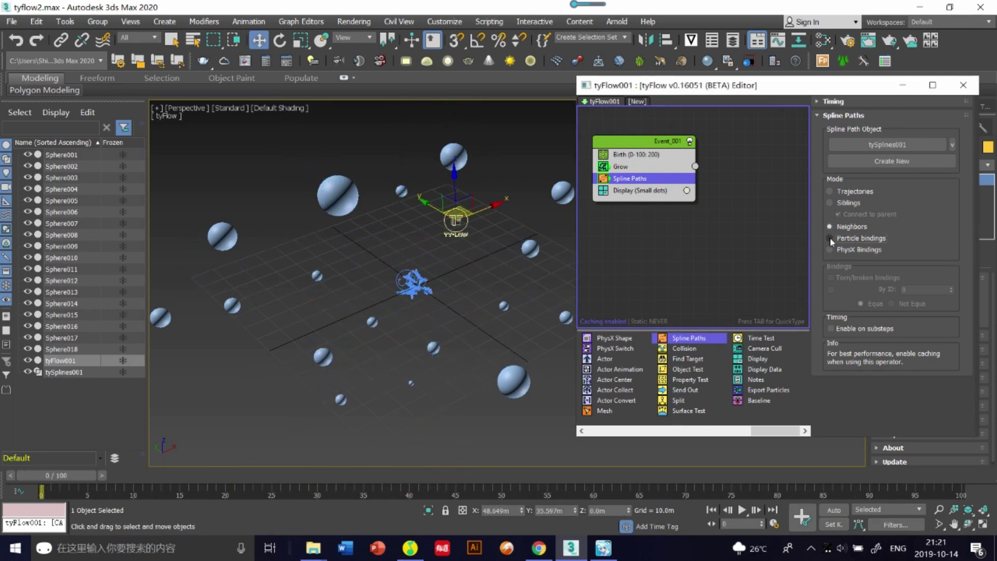
drag(83, 477, 447, 477)
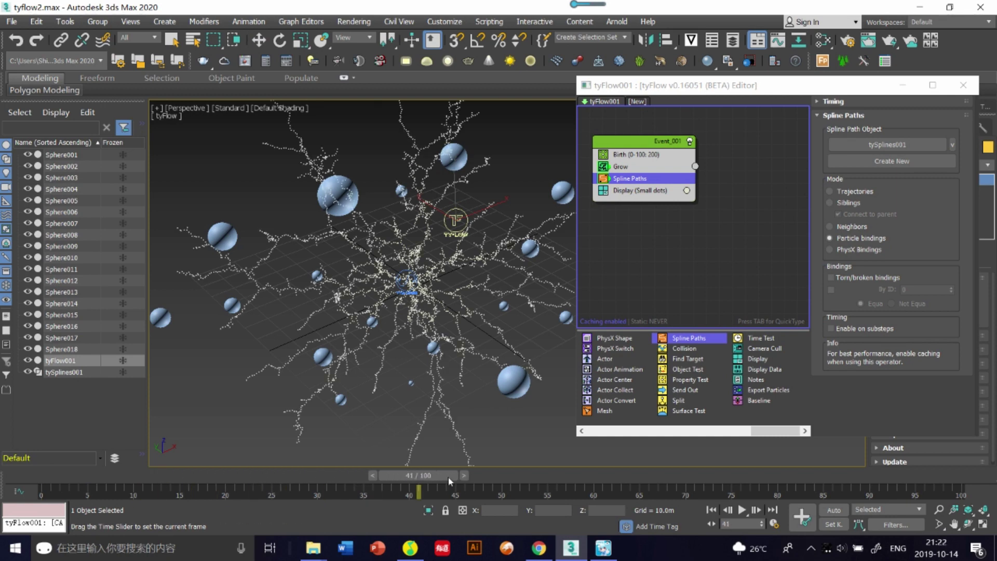
scroll(424, 352, up, 10)
scroll(425, 358, down, 10)
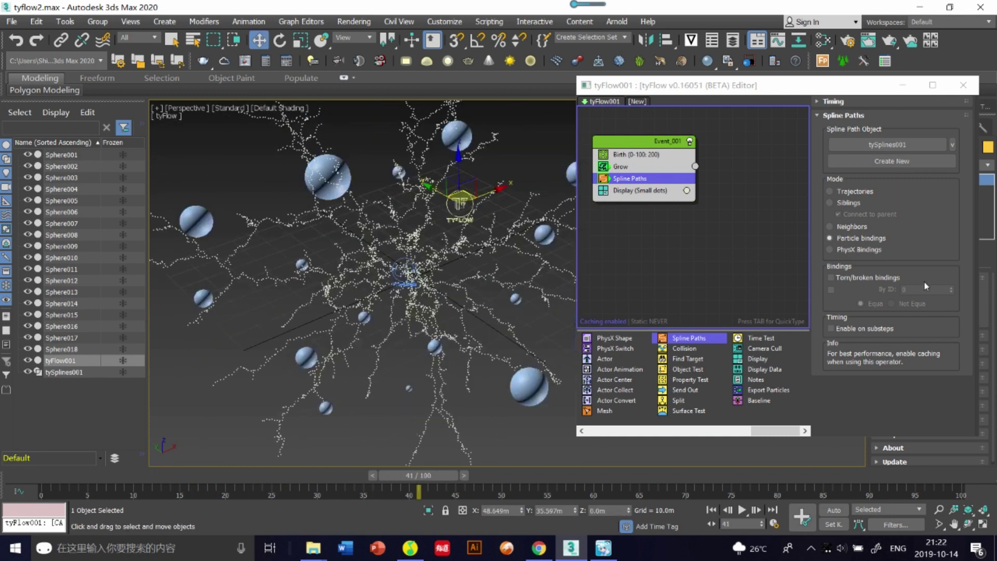
click(866, 249)
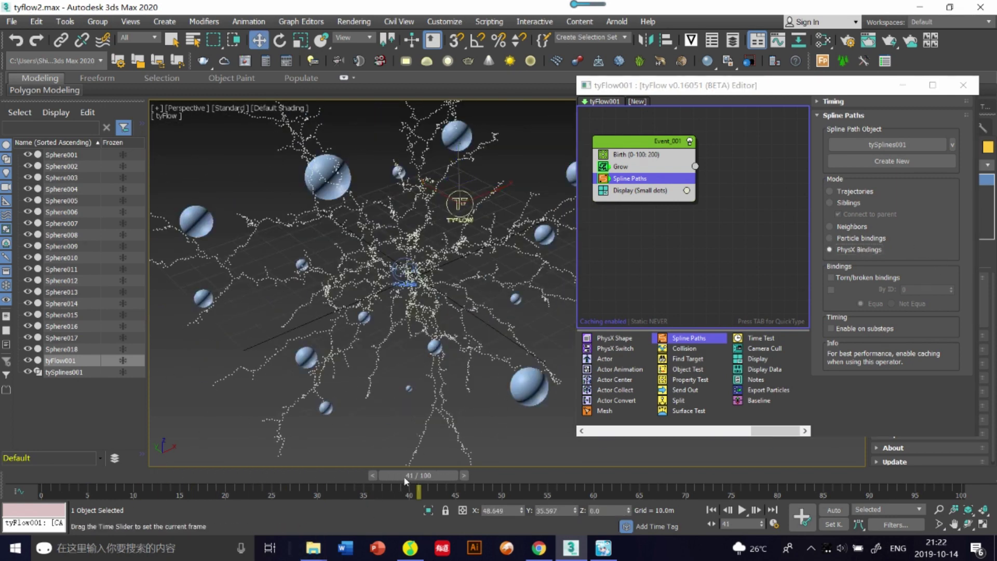
drag(407, 476, 347, 476)
click(843, 196)
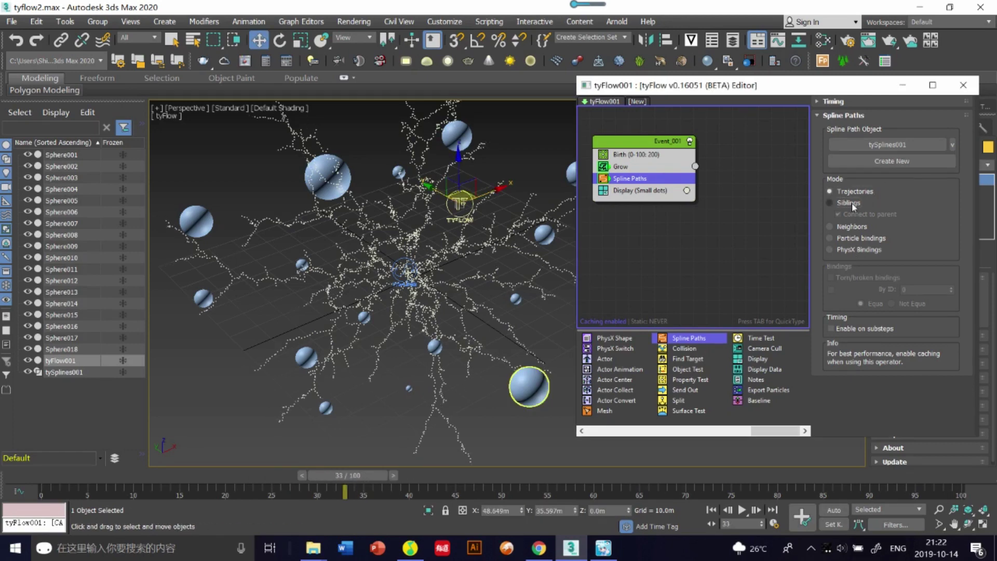
click(829, 202)
scroll(364, 280, up, 3)
scroll(363, 281, down, 6)
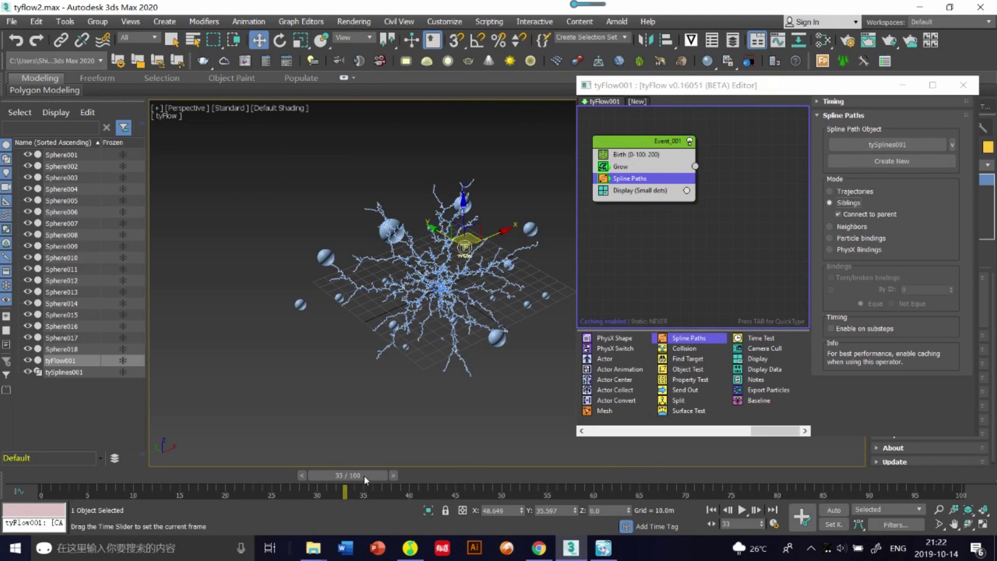
drag(364, 475, 52, 475)
scroll(434, 259, up, 3)
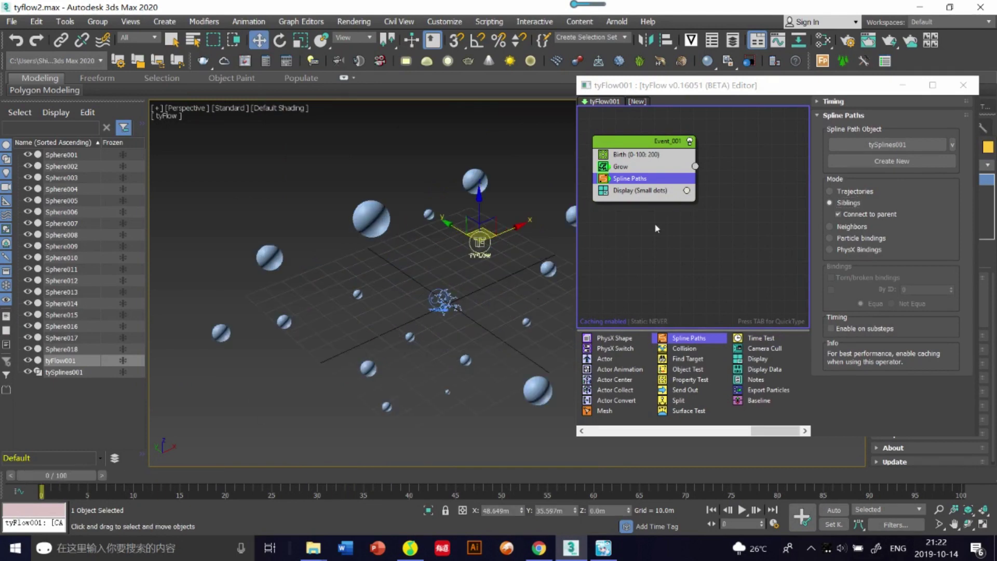
- Add Find Target below Spline Paths with Sphere001 through Sphere018 as target objects
click(646, 167)
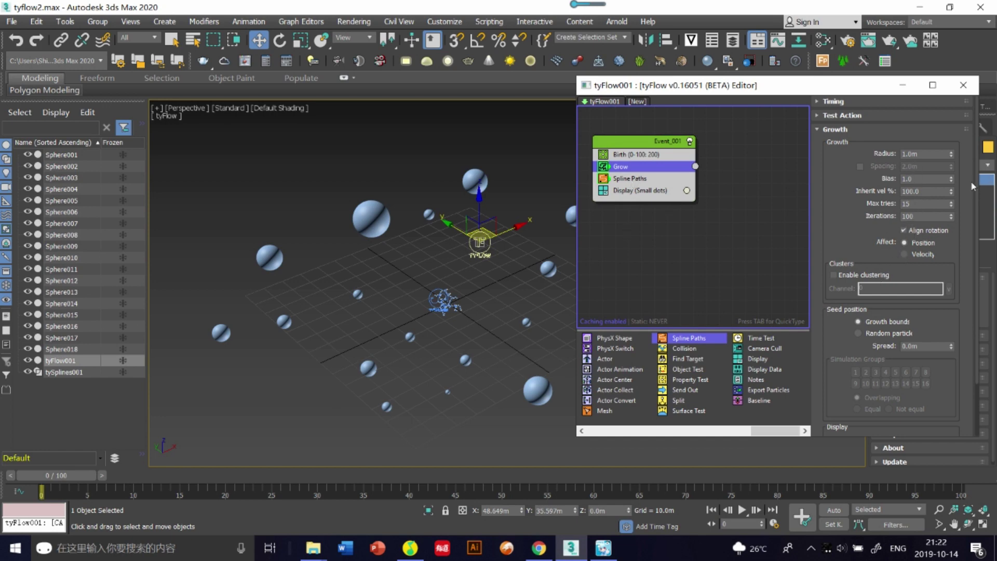
click(658, 178)
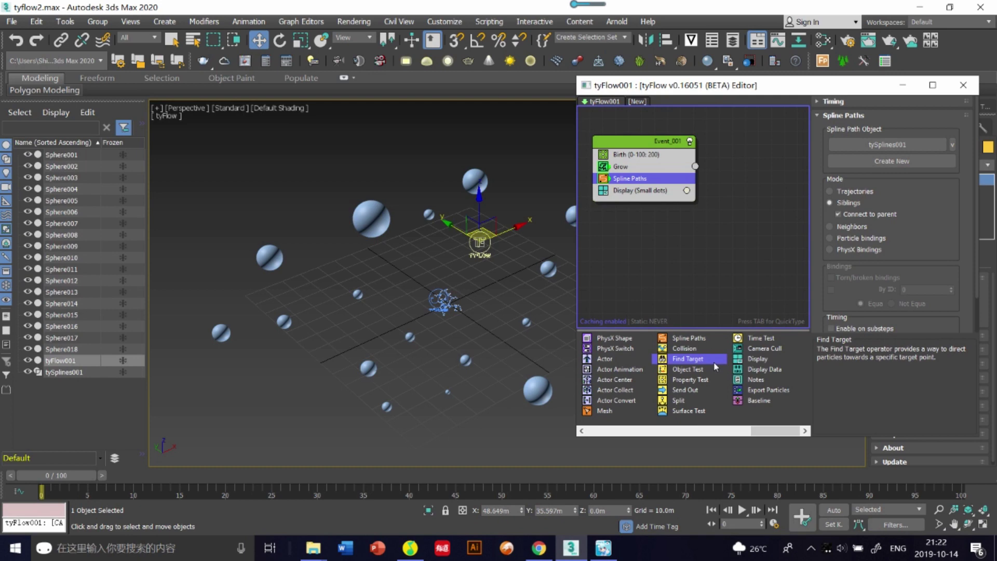
drag(689, 315, 633, 189)
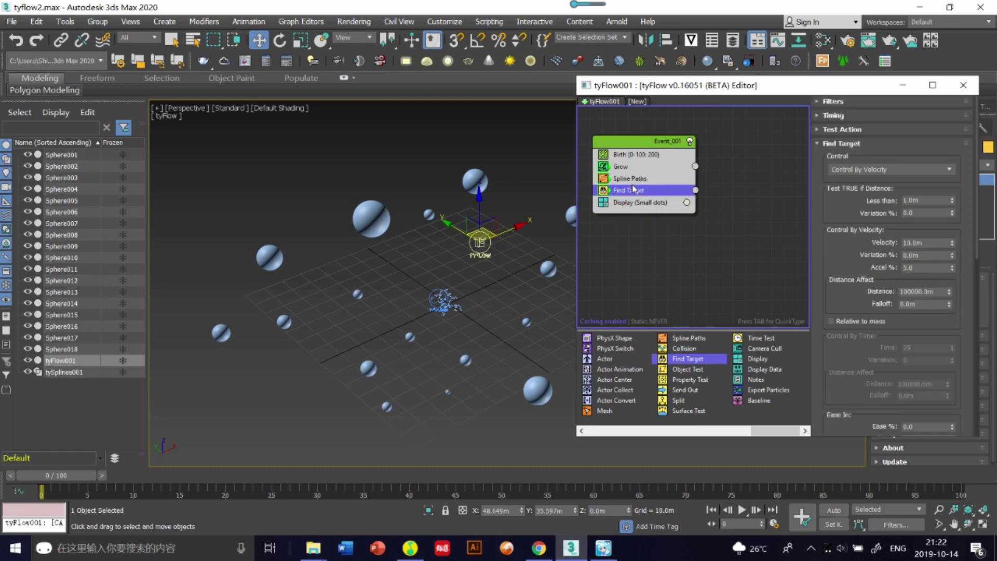
scroll(886, 306, down, 5)
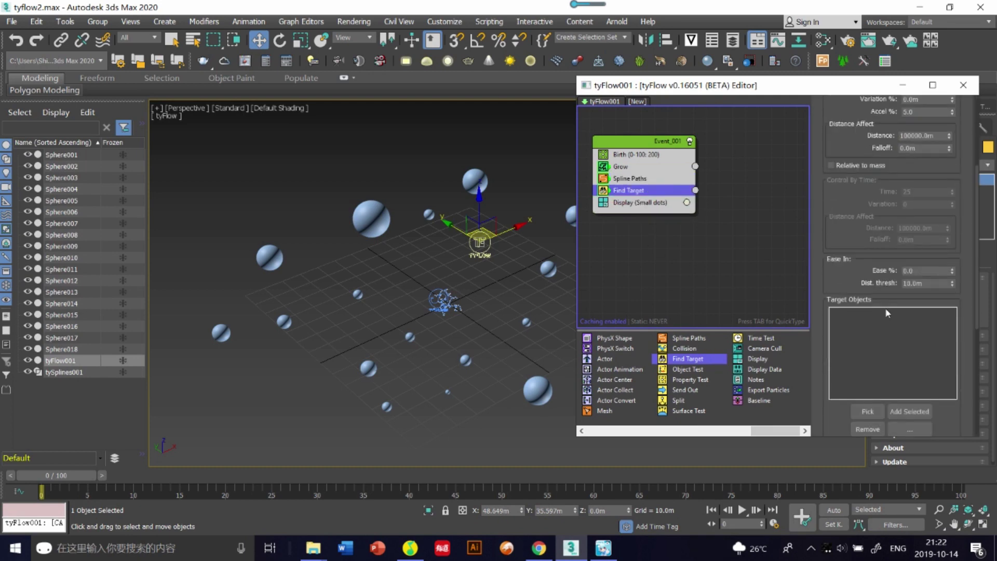
click(909, 429)
click(882, 297)
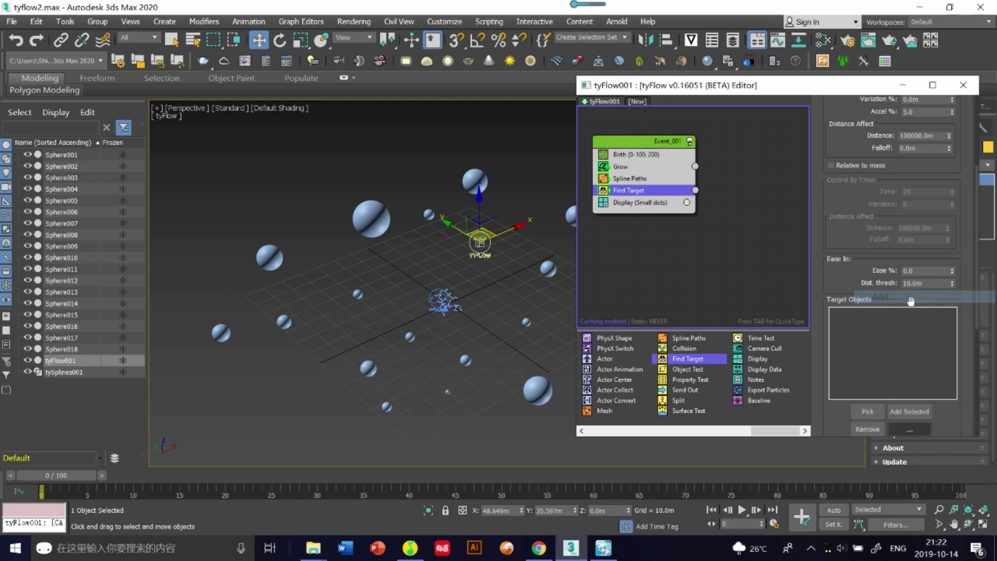
click(77, 108)
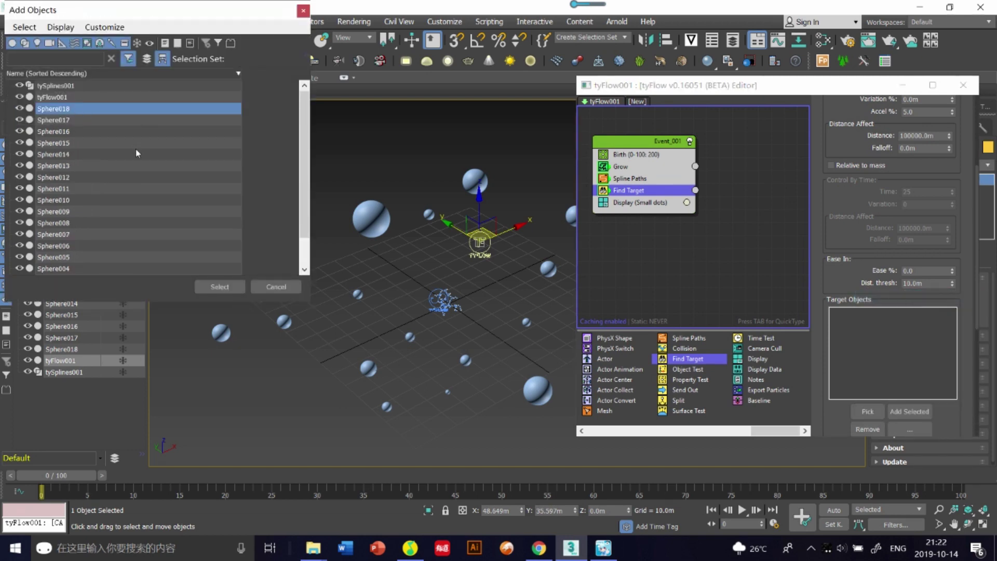
scroll(136, 148, down, 2)
shift+click(145, 269)
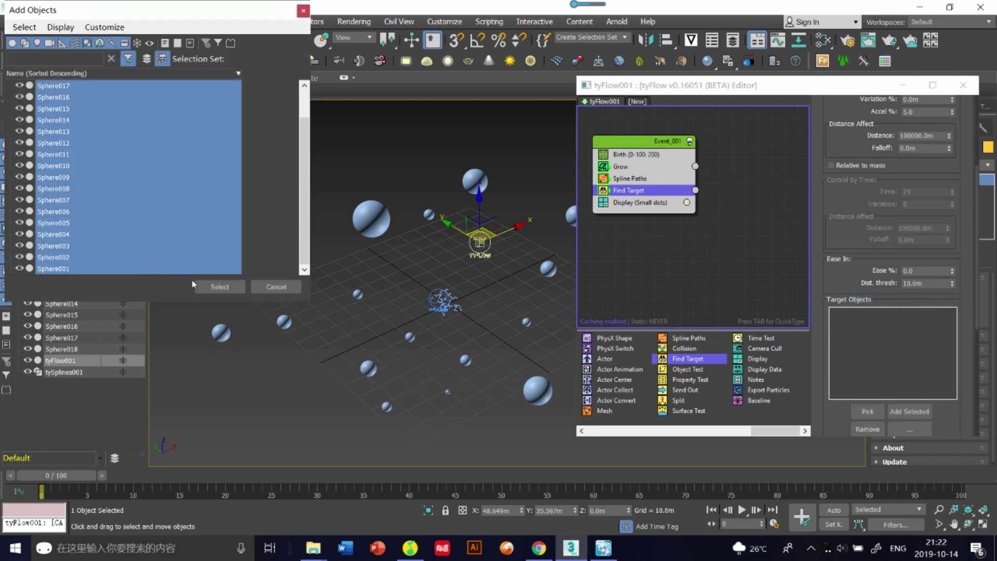
click(221, 286)
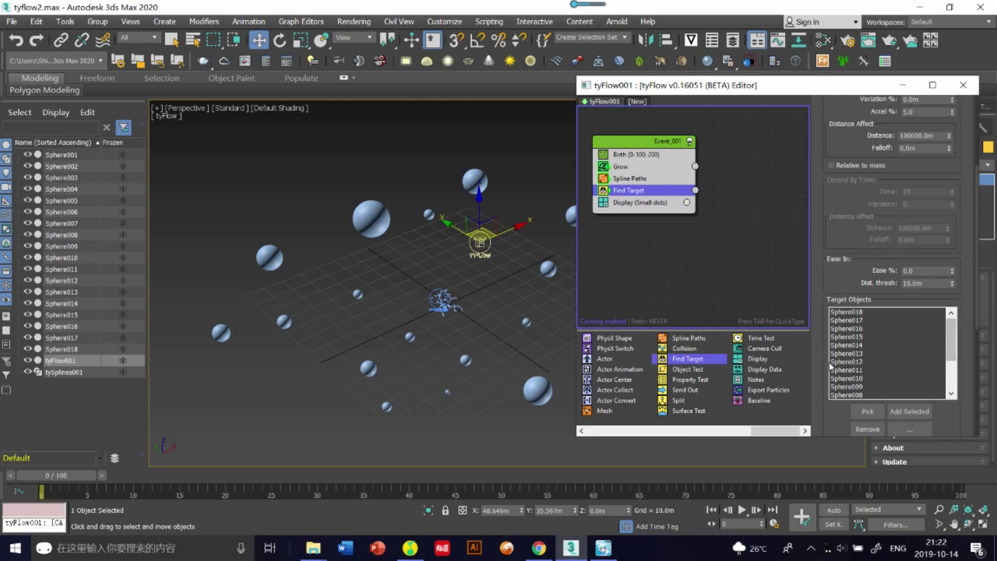
- Play the simulation to watch particles seek the spheres, then rewind to frame 0
drag(773, 92, 835, 94)
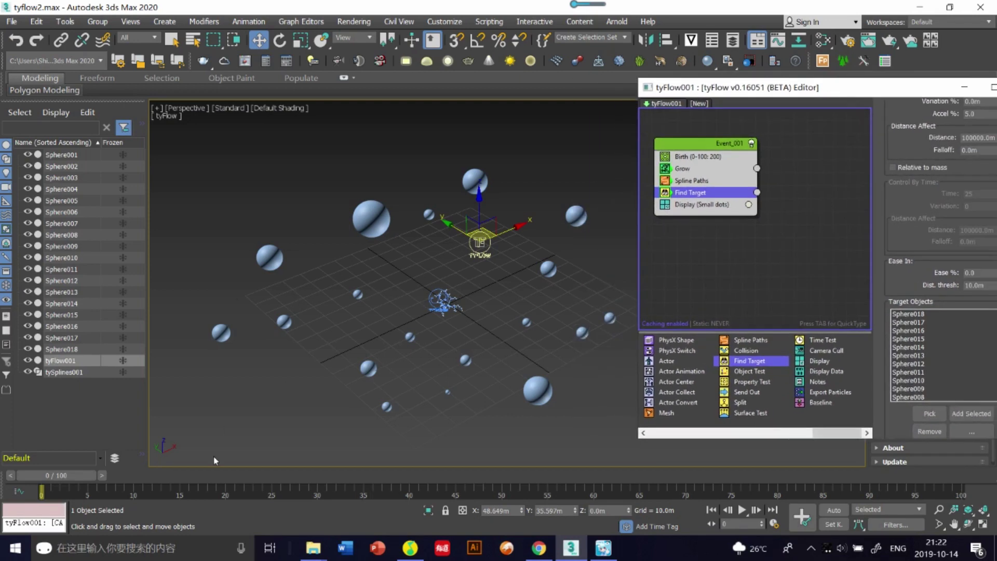
click(742, 510)
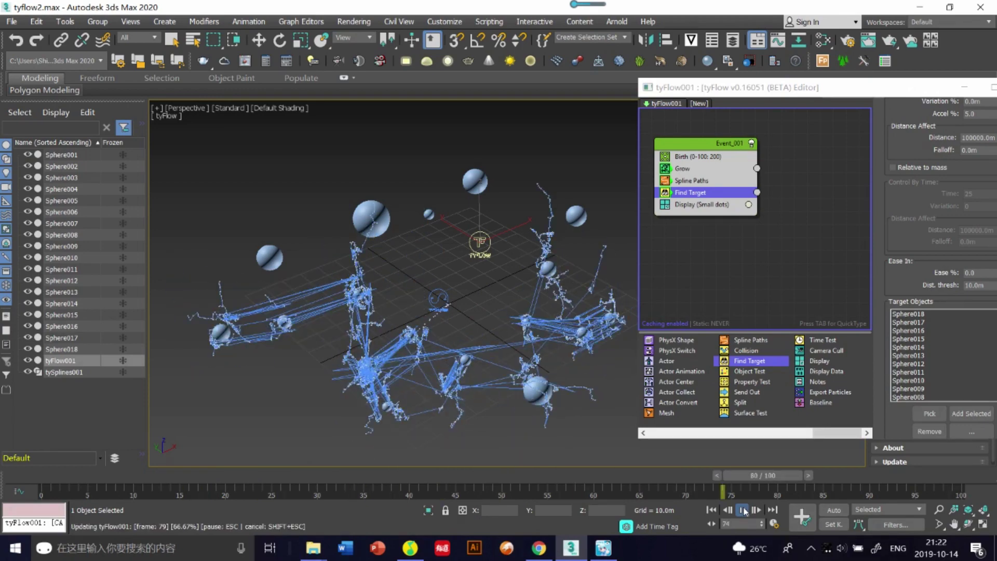
click(743, 510)
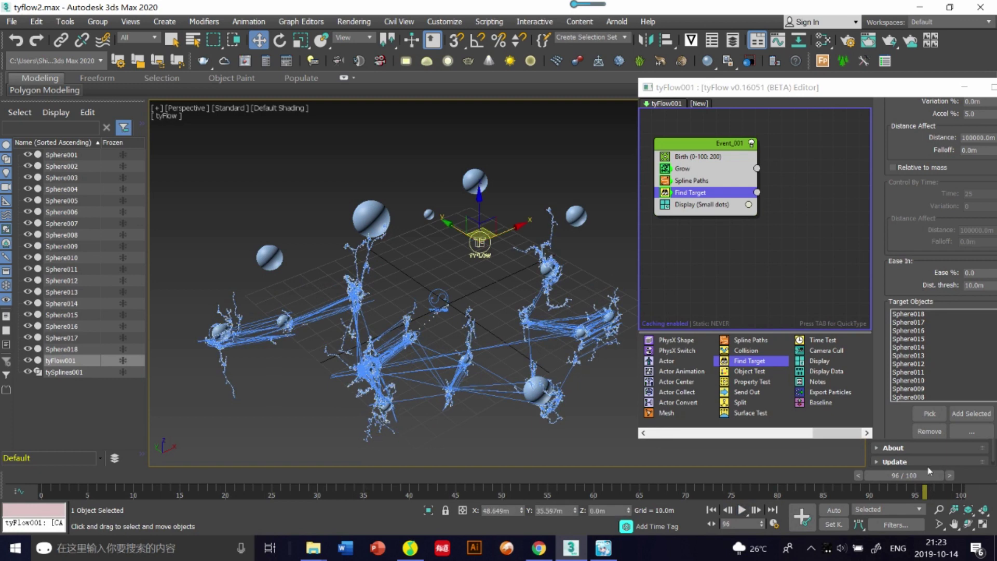
drag(929, 470, 83, 475)
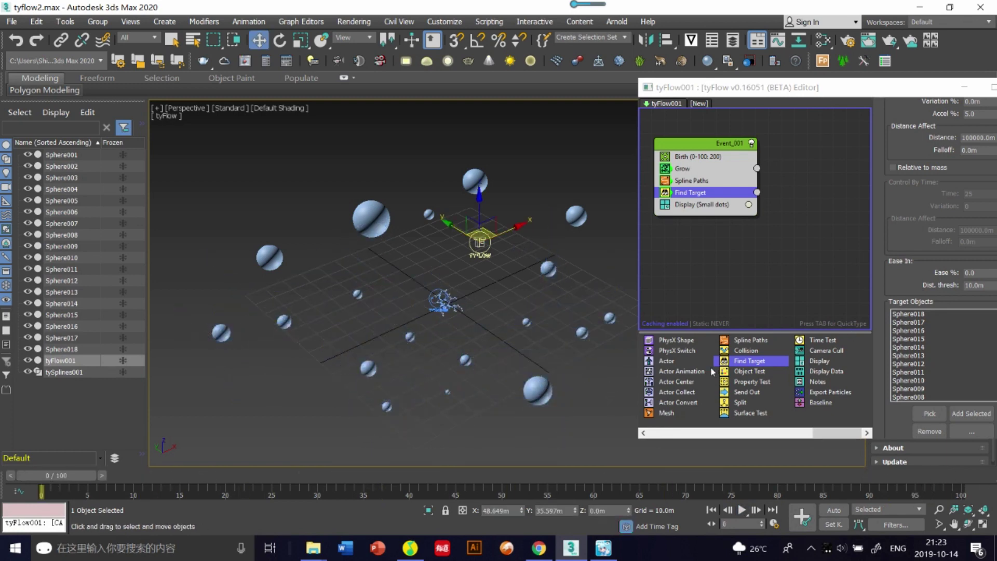
drag(837, 433, 715, 435)
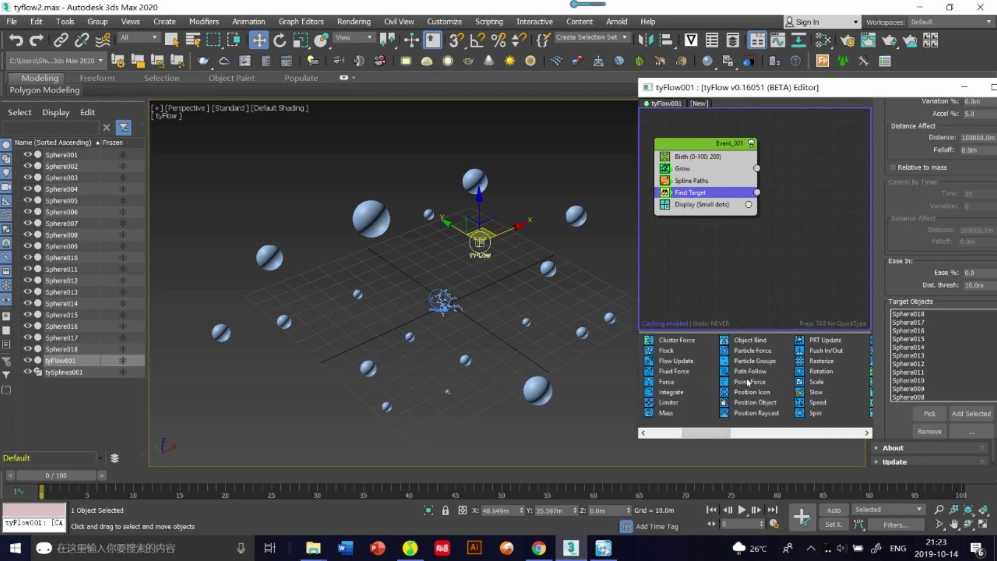
- Insert Speed (Random 3D) above Find Target, lower Variation from 15% to 2%, and preview playback
drag(722, 428, 727, 435)
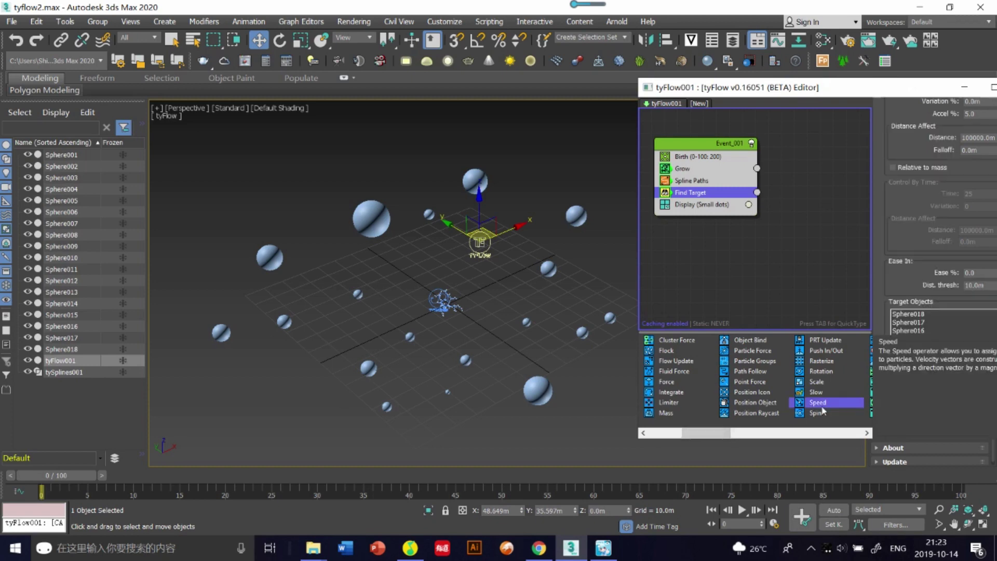
drag(797, 390, 726, 194)
drag(929, 81, 872, 87)
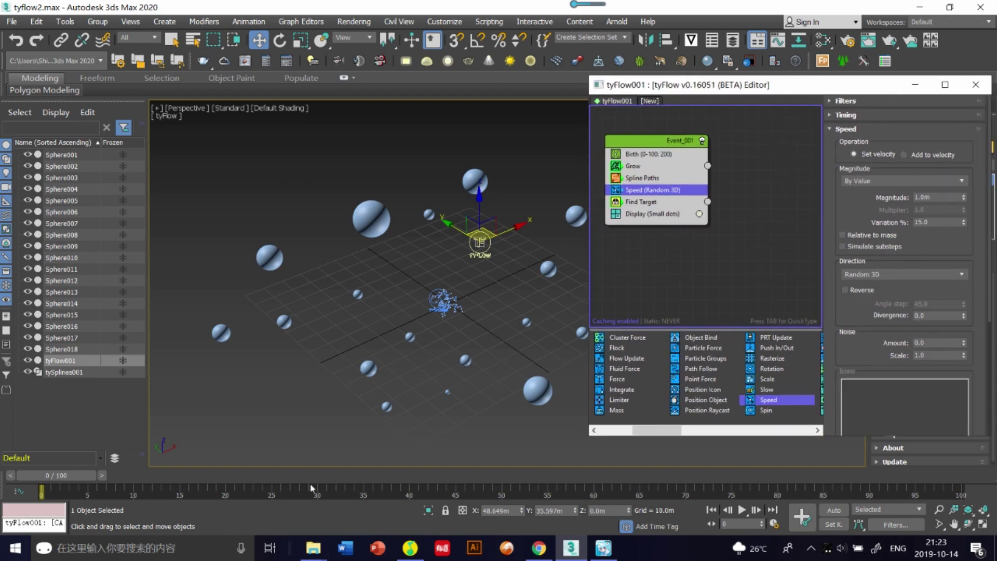
click(742, 510)
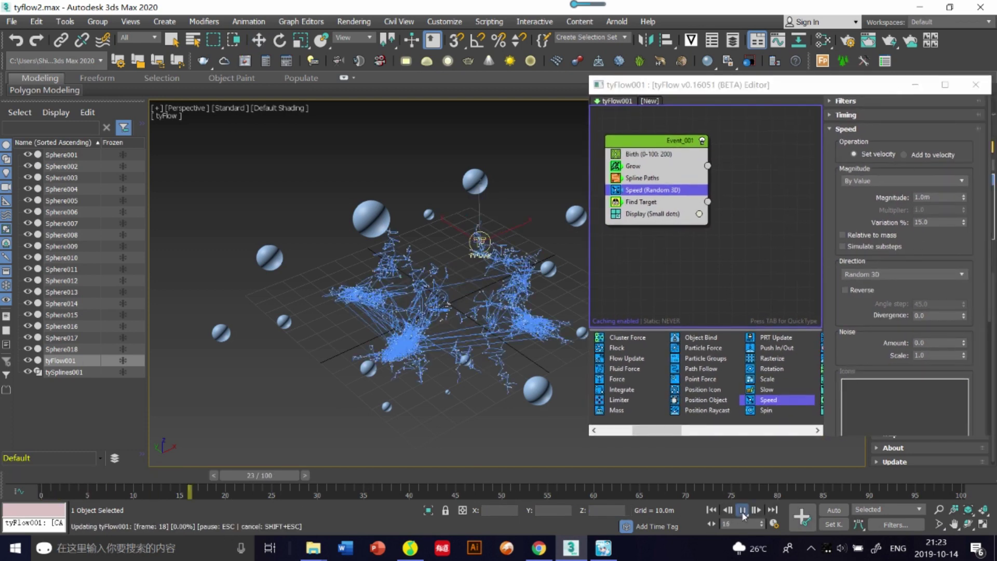
click(742, 510)
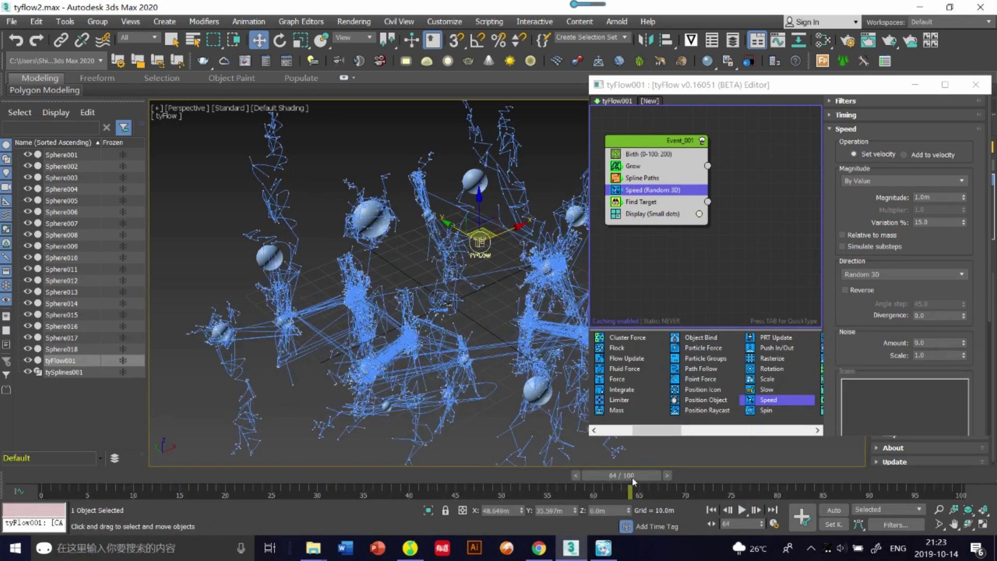
click(937, 221)
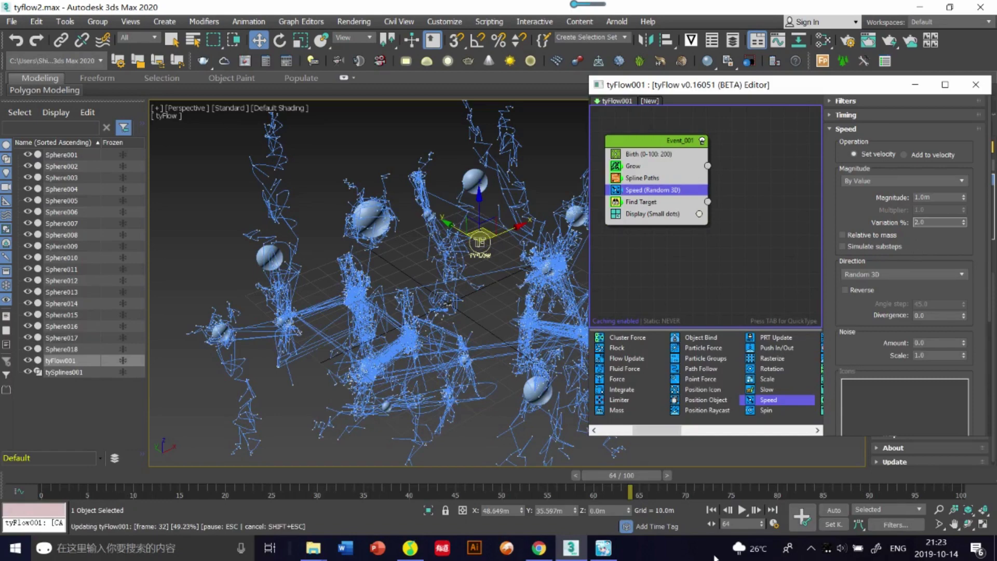
drag(635, 481, 66, 465)
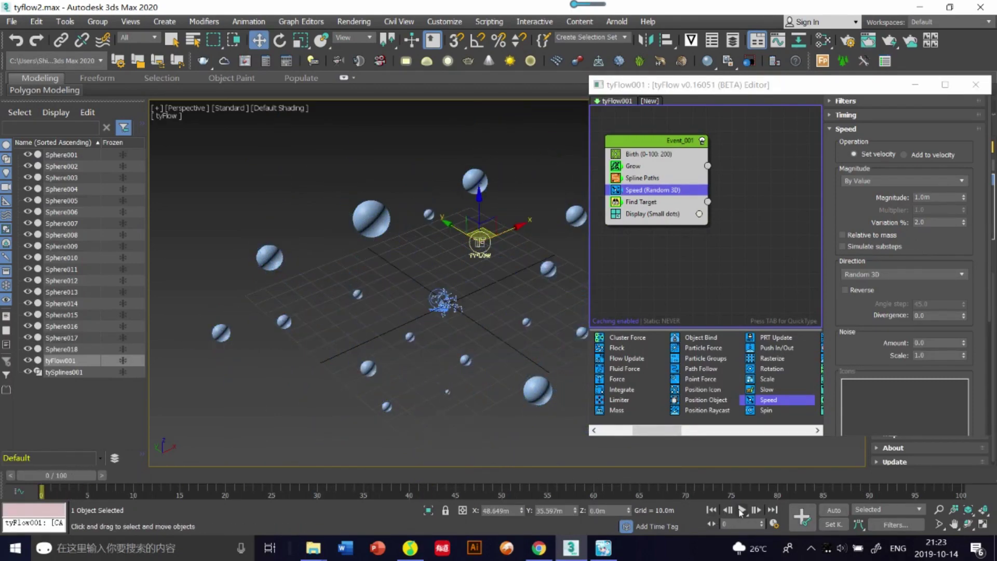
click(741, 511)
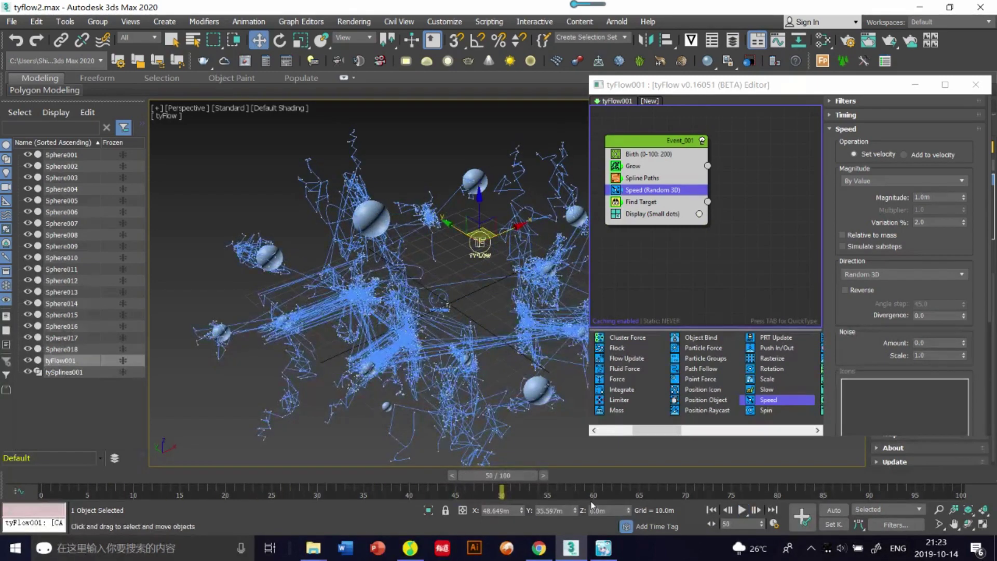
drag(502, 477, 46, 472)
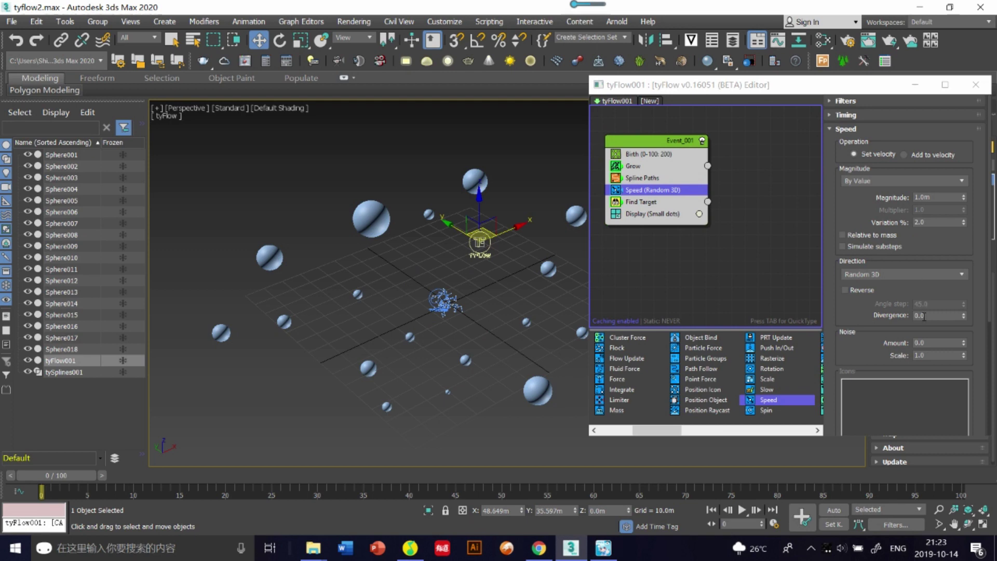
- Insert a Limiter operator into Event_001 and open its settings
scroll(857, 357, down, 3)
scroll(881, 357, up, 3)
mouse_move(671, 431)
mouse_down()
mouse_move(687, 432)
mouse_move(626, 434)
mouse_move(686, 435)
mouse_up()
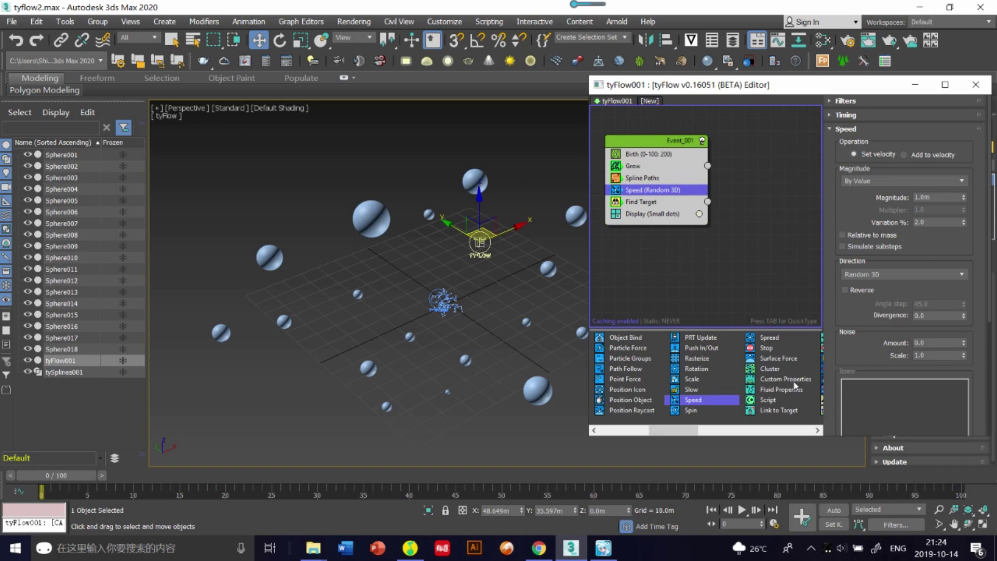
drag(684, 435, 690, 435)
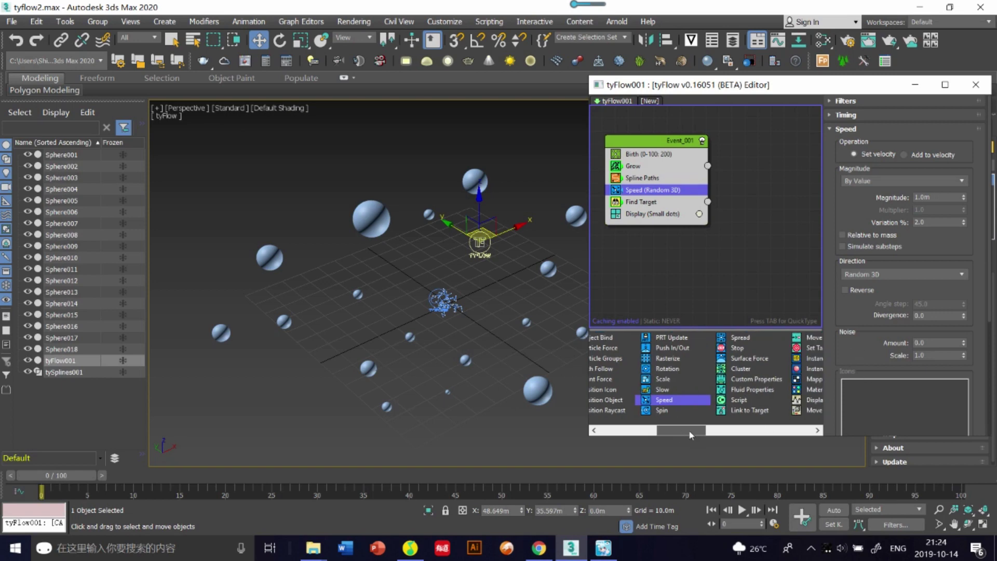
scroll(690, 436, left, 3)
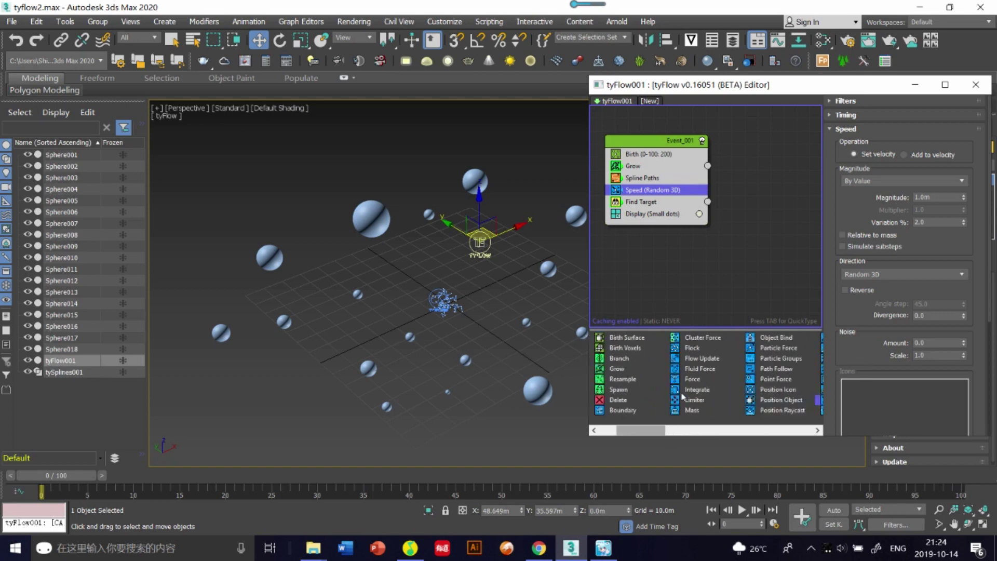
drag(694, 343, 666, 189)
click(666, 205)
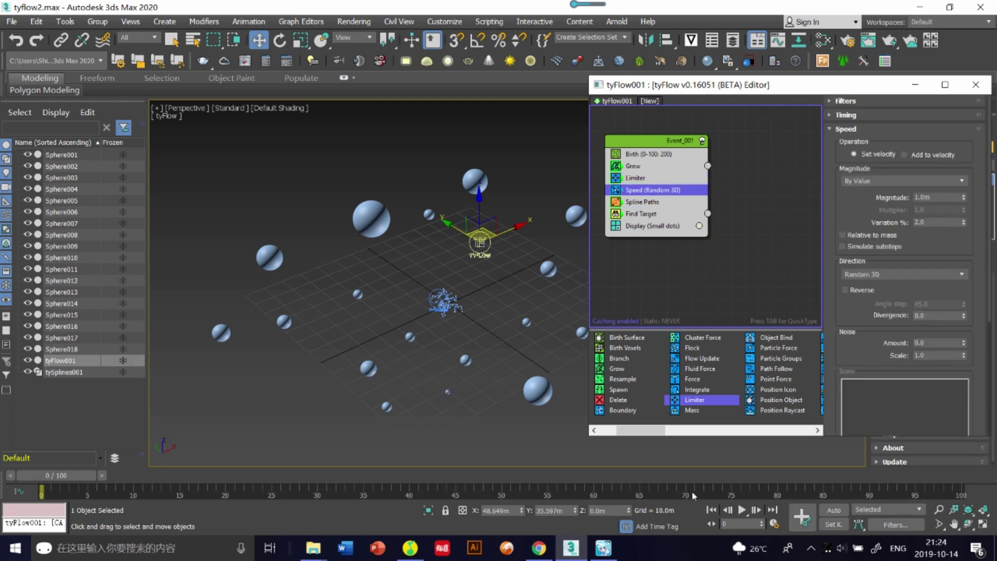
click(661, 179)
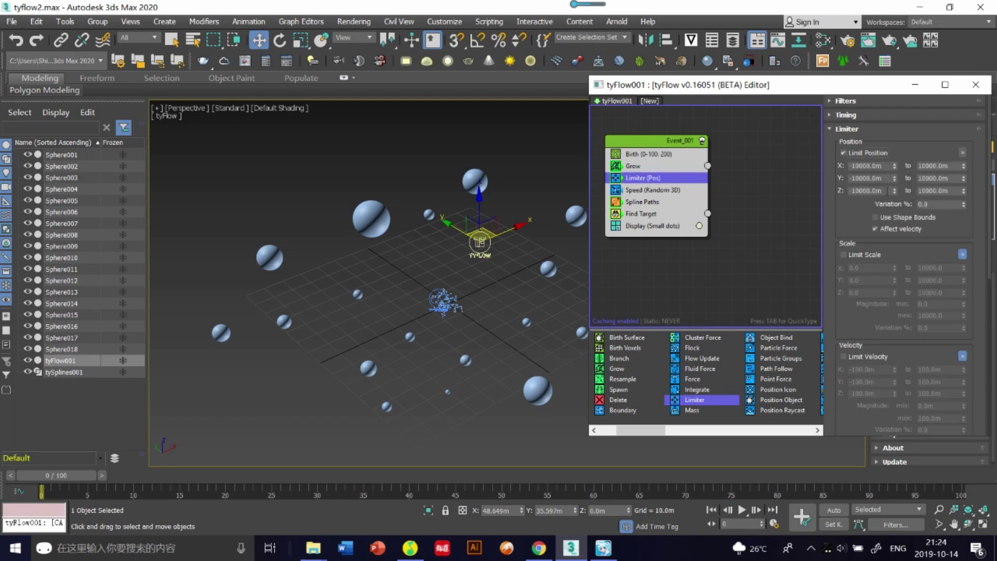
- Enable Limit Position with the Z range set from 0.0m to 10.0m
double_click(872, 190)
text(0)
double_click(933, 191)
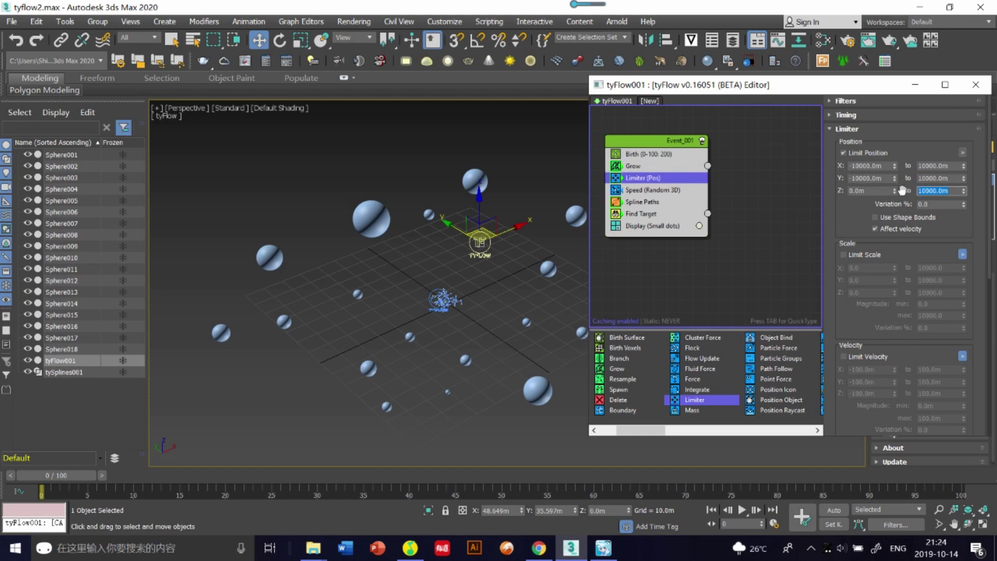
text(6)
key(BackSpace)
text(10)
key(Return)
- Play the simulation to preview the limited growth, then rewind to frame 0
click(742, 511)
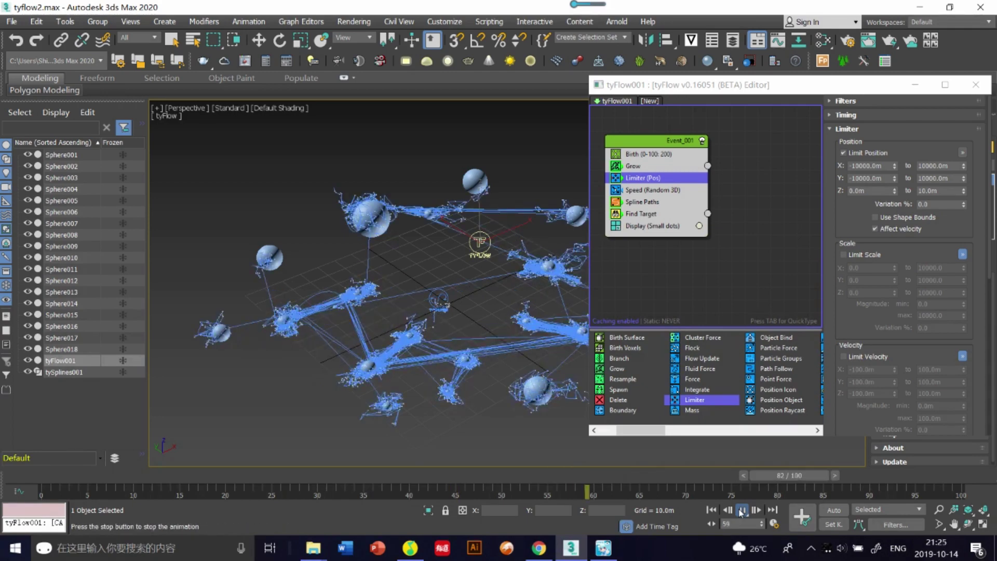
click(742, 510)
key(w)
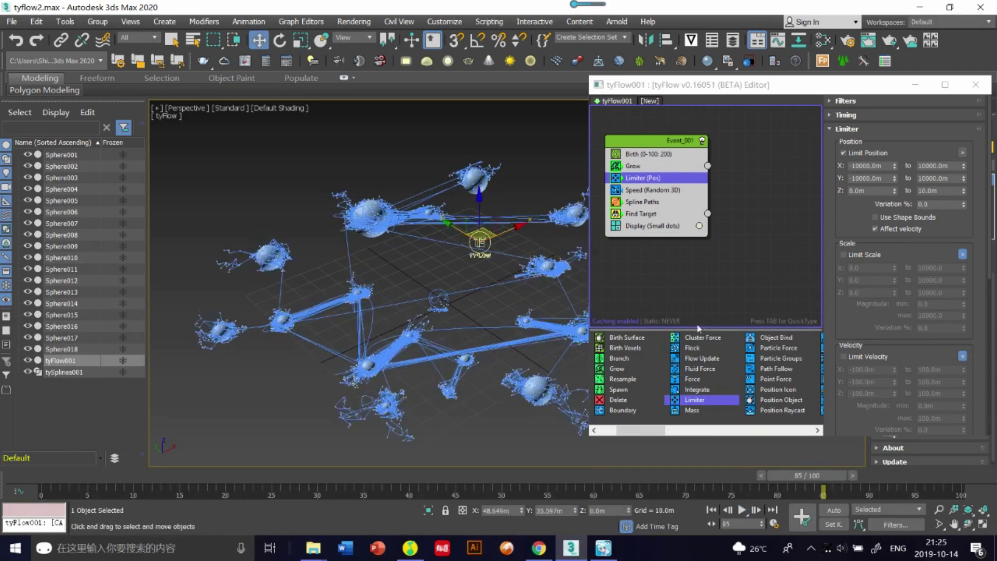
drag(786, 480, 37, 488)
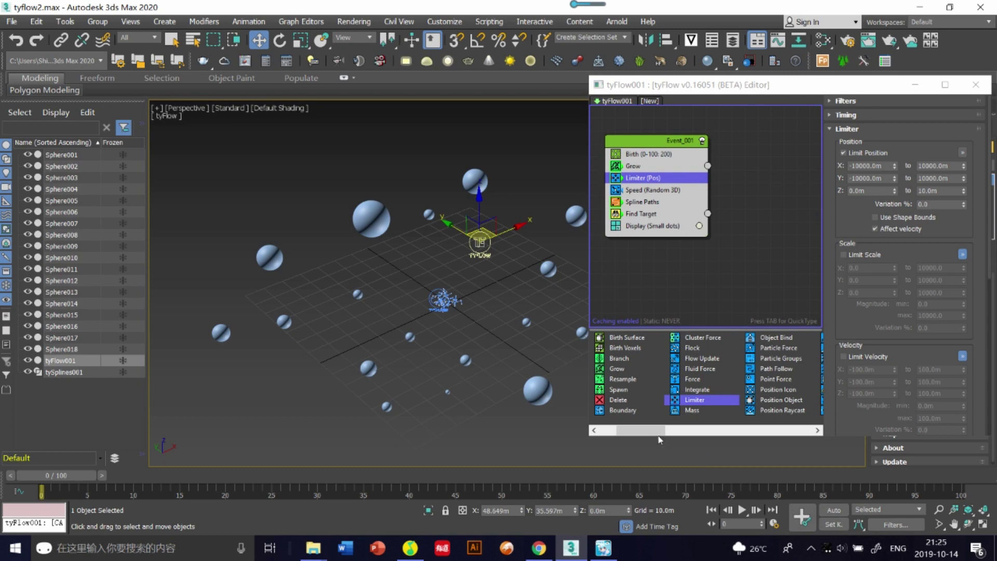
- Insert a Boundary (Loop) operator, check its Icon options, and move it just above Display
mouse_move(637, 416)
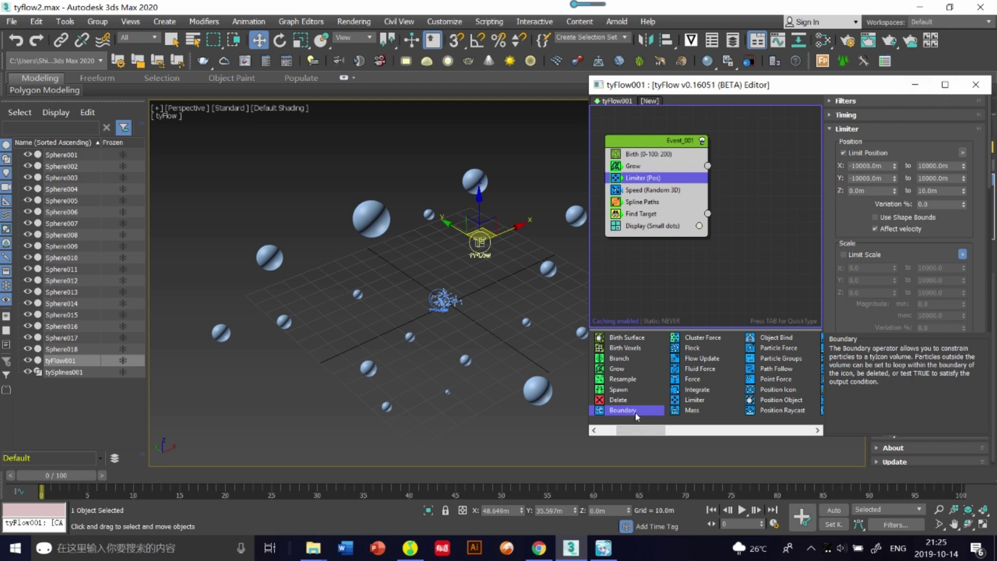
drag(635, 415, 653, 187)
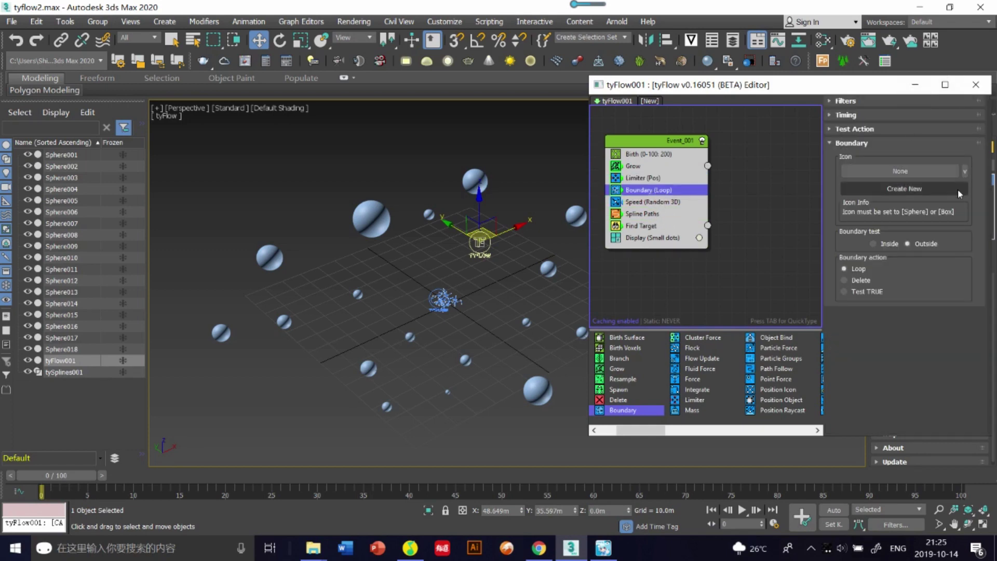
click(965, 171)
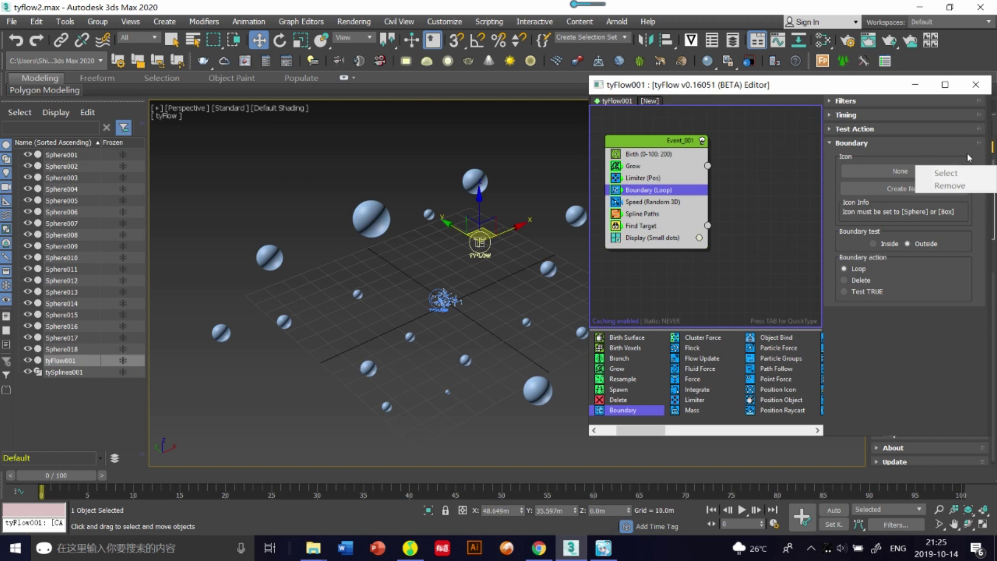
click(967, 160)
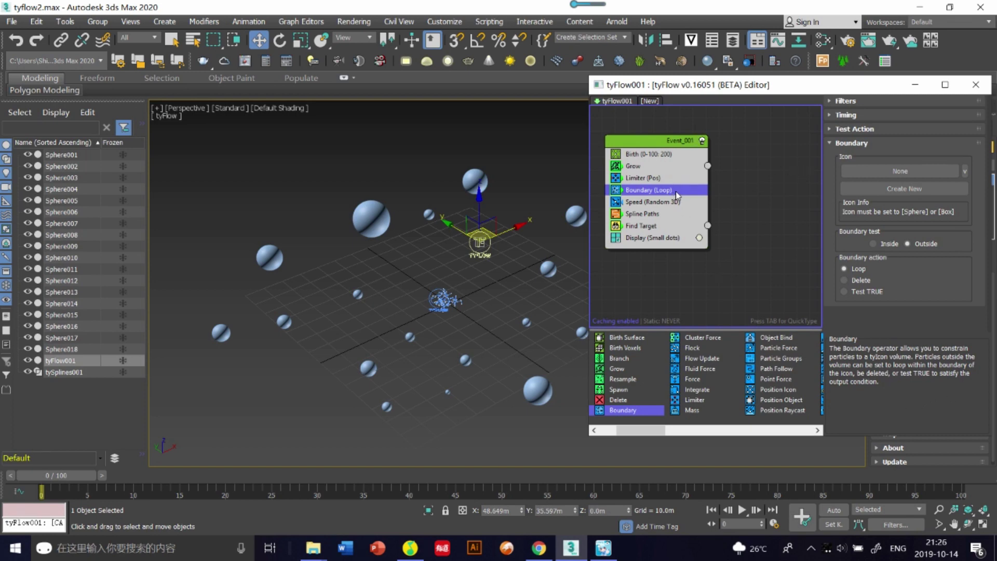
drag(676, 194, 669, 237)
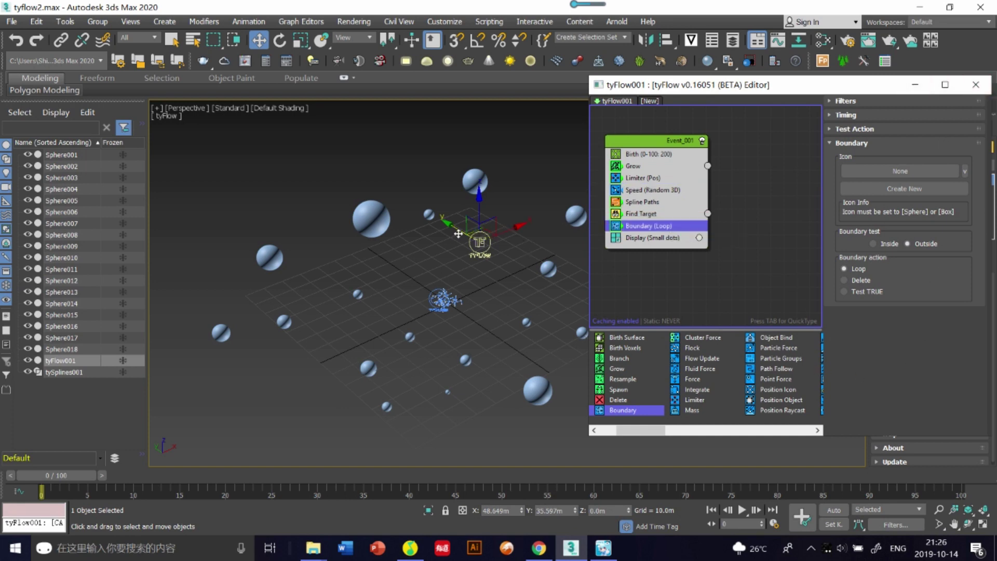
click(480, 243)
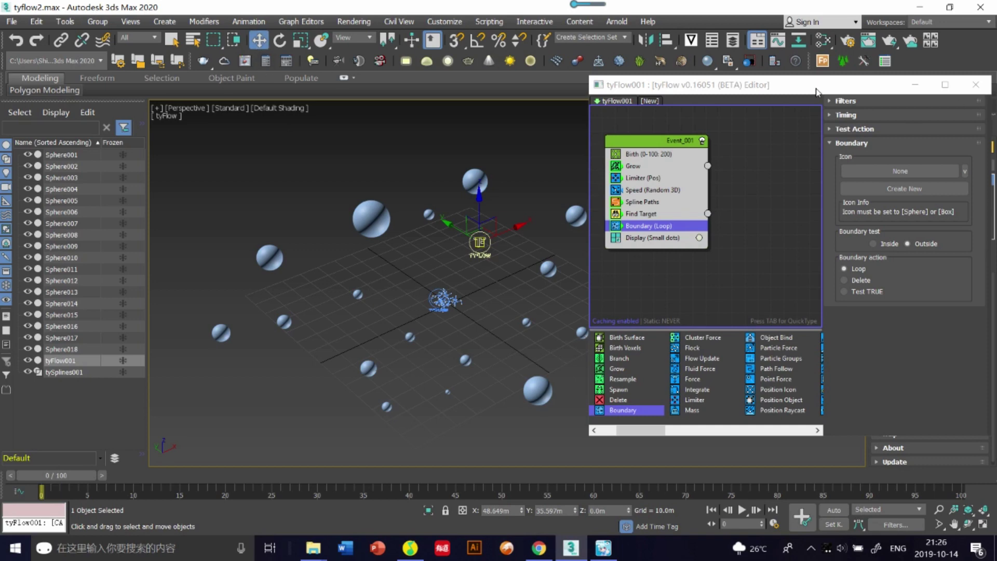
- Minimize the editor and try scaling the tyFlow icon, then cancel the scale
click(915, 84)
click(301, 40)
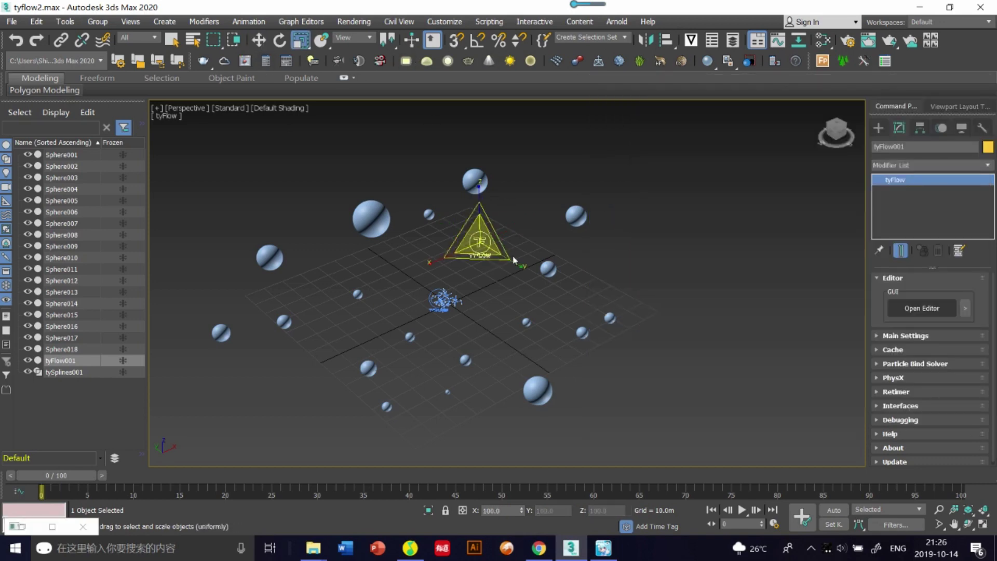
key(r)
drag(485, 235, 772, 181)
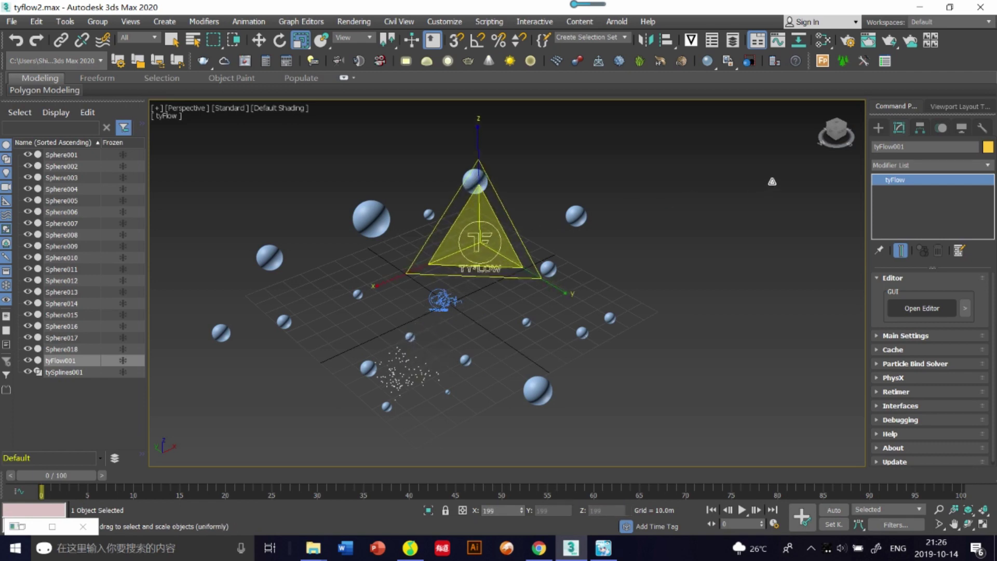
right_click(772, 181)
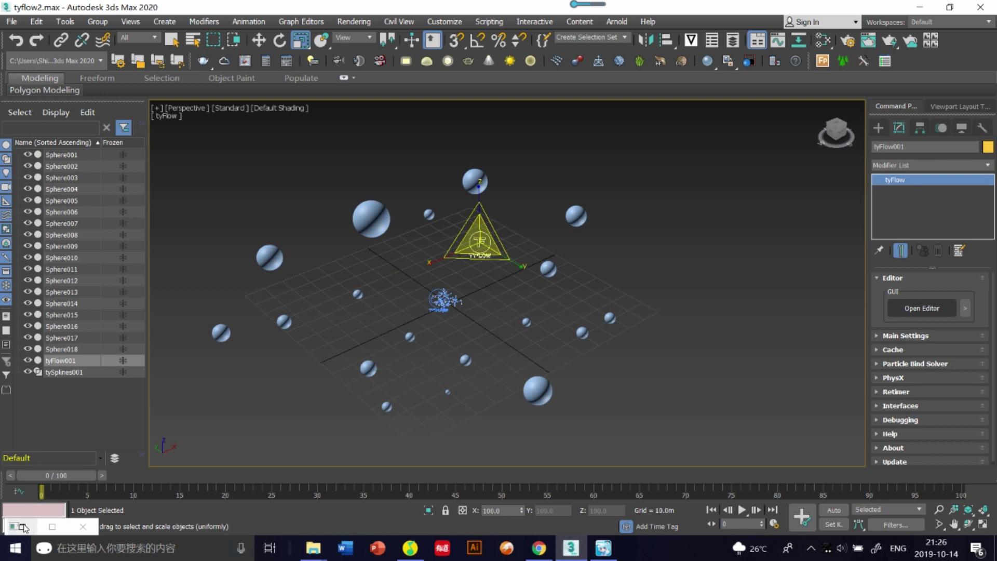
- Delete Boundary (Loop) from Event_001, play the growth, and rewind to frame 0
click(52, 526)
key(Delete)
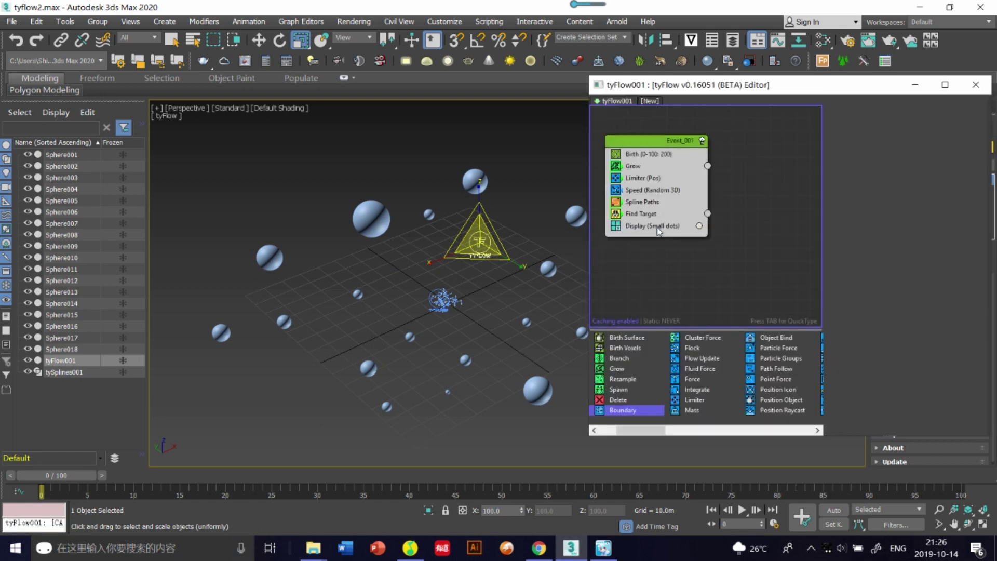
click(506, 301)
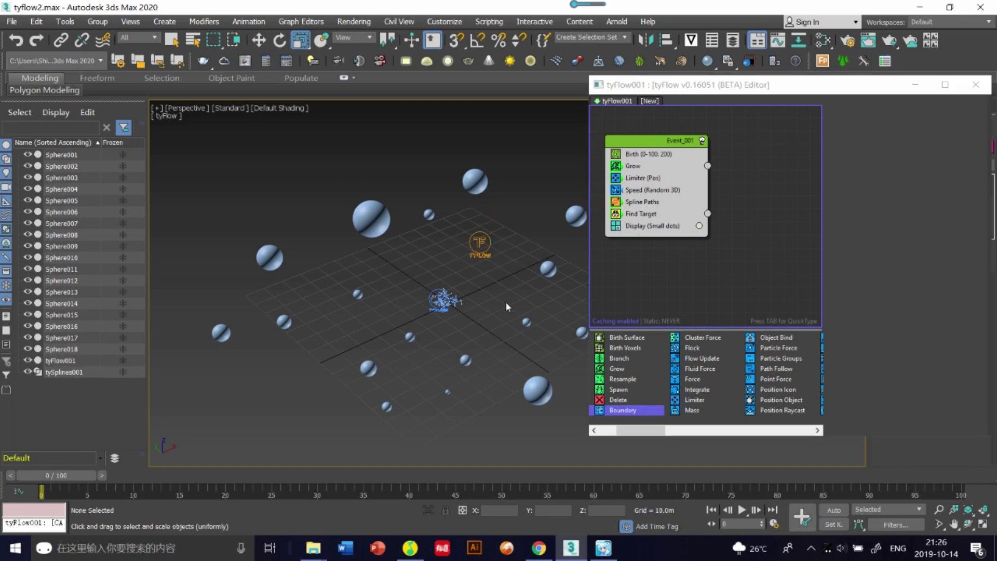
click(915, 84)
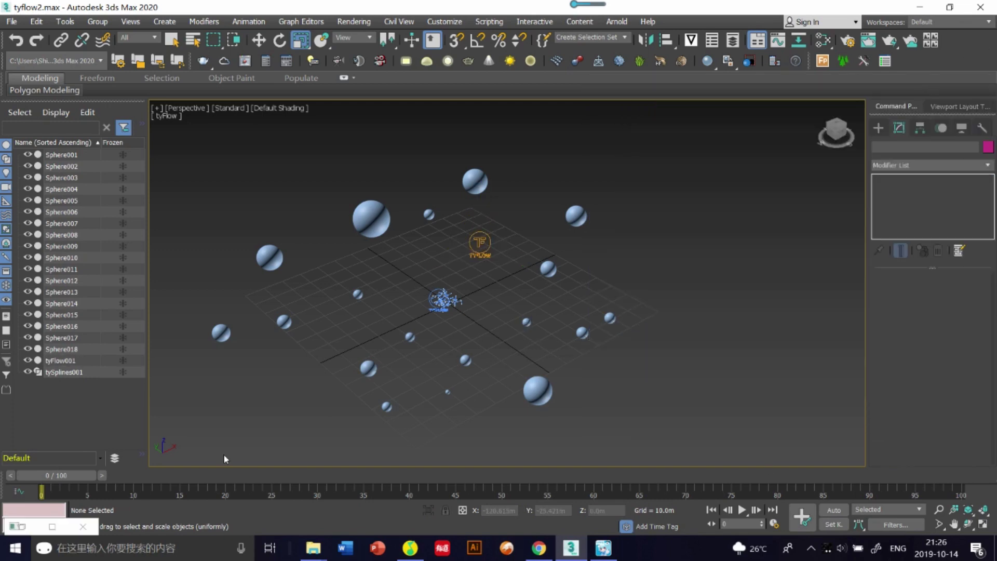
click(741, 510)
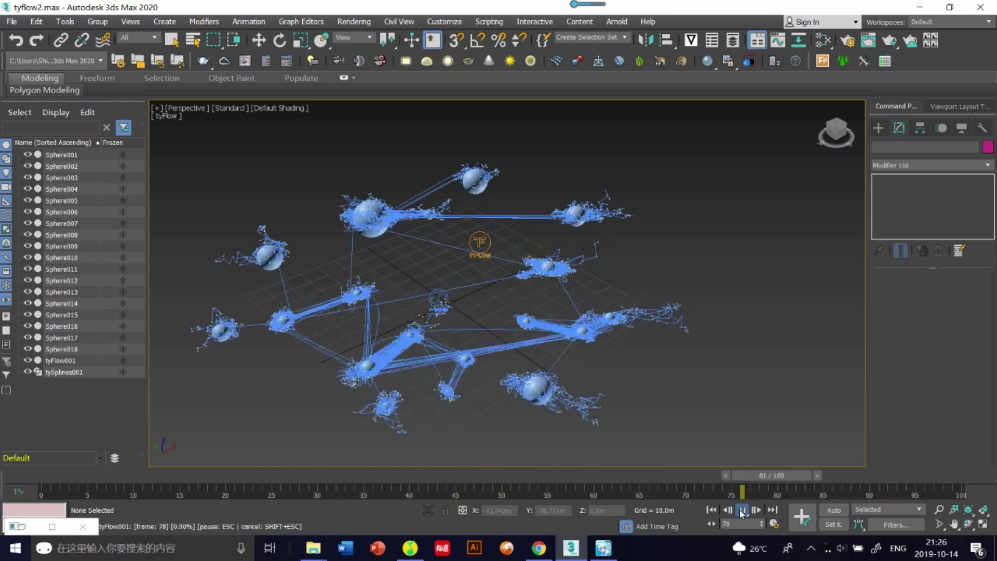
drag(751, 491, 40, 489)
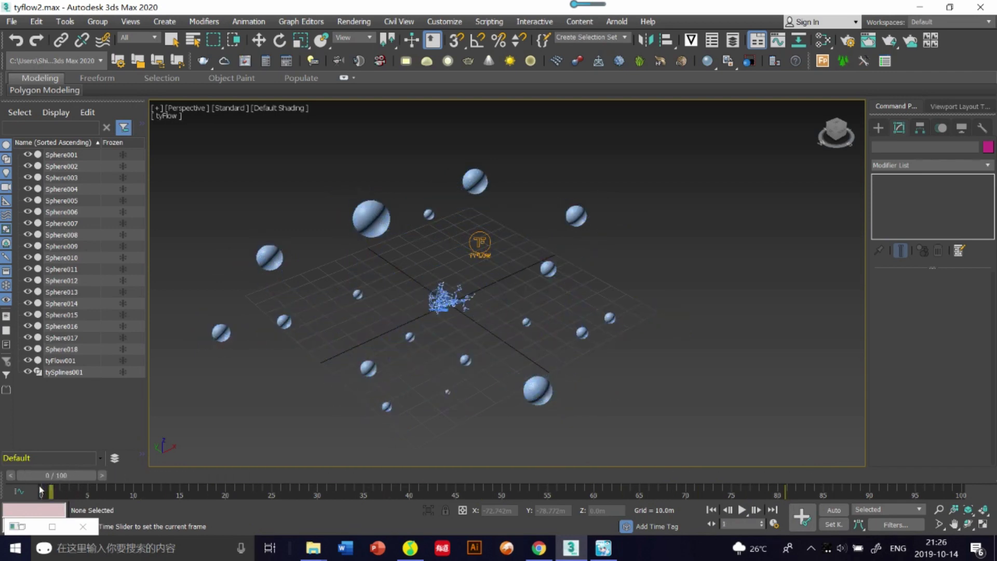
- Switch Spline Paths to Neighbors mode and play the simulation to preview the splines
key(6)
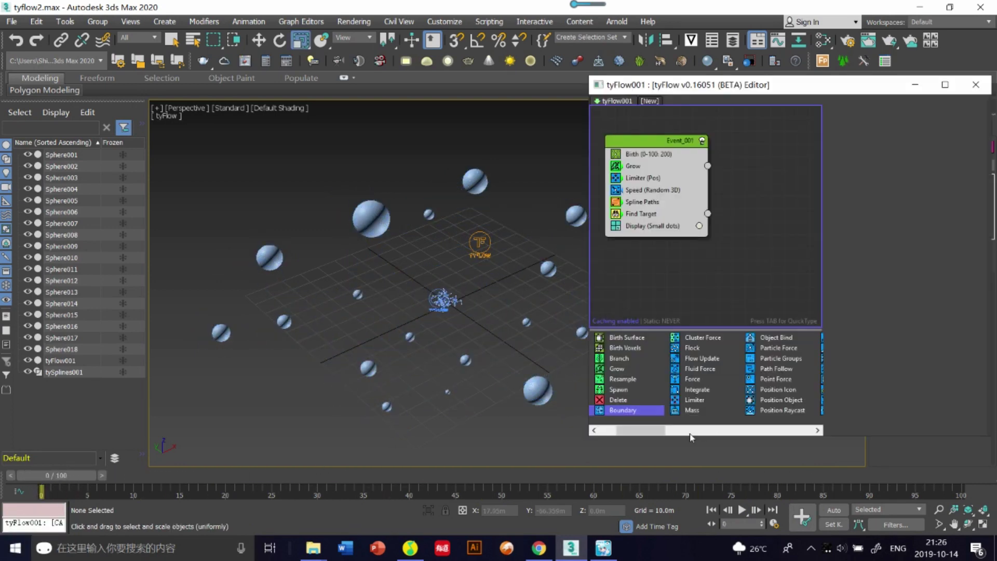
scroll(691, 434, left, 2)
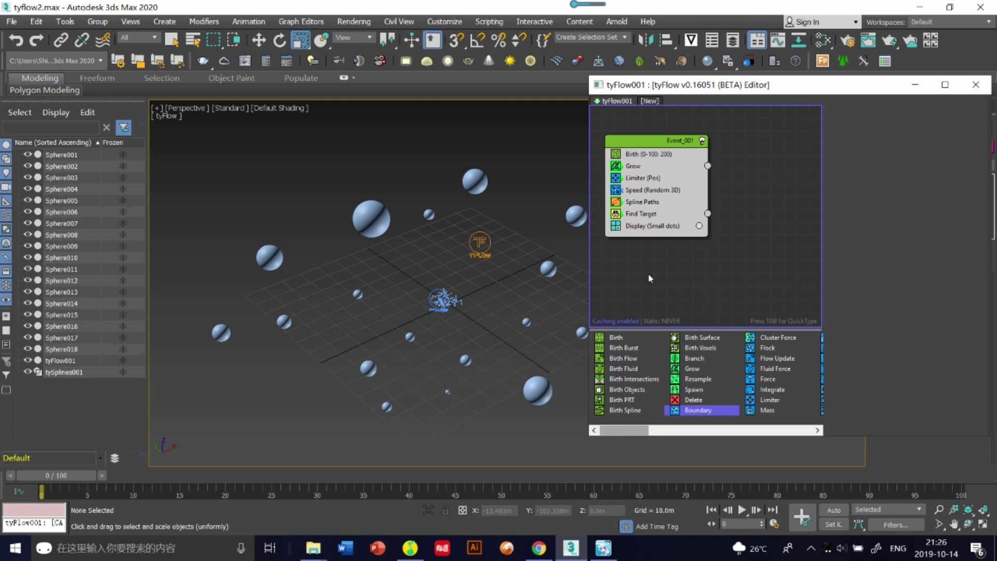
click(652, 202)
click(861, 227)
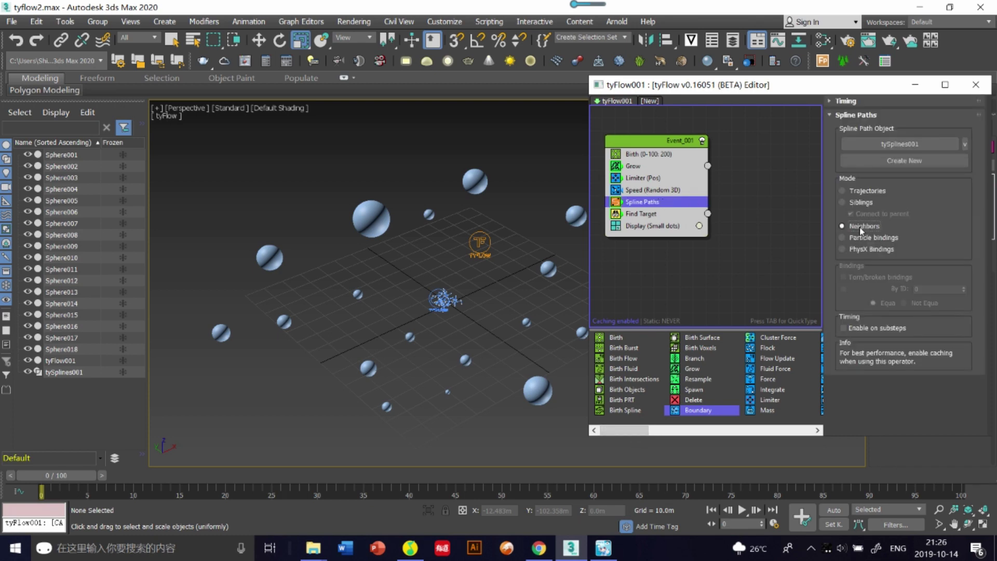
click(914, 85)
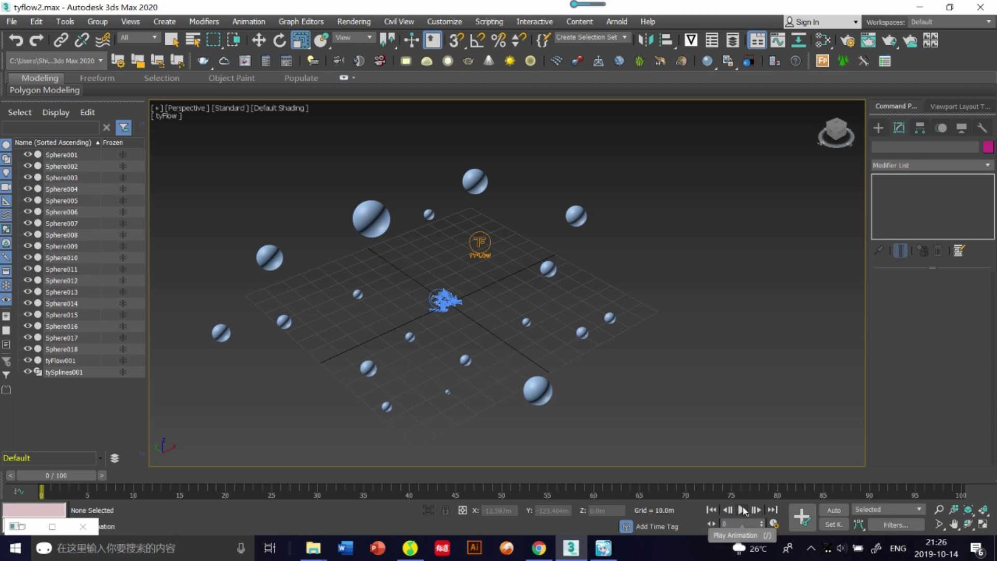
click(743, 510)
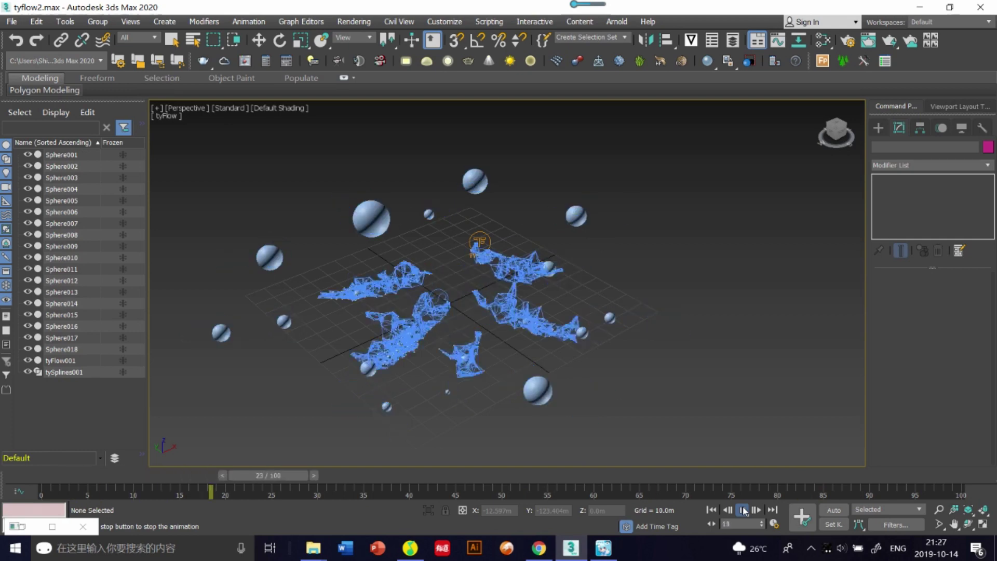
click(743, 510)
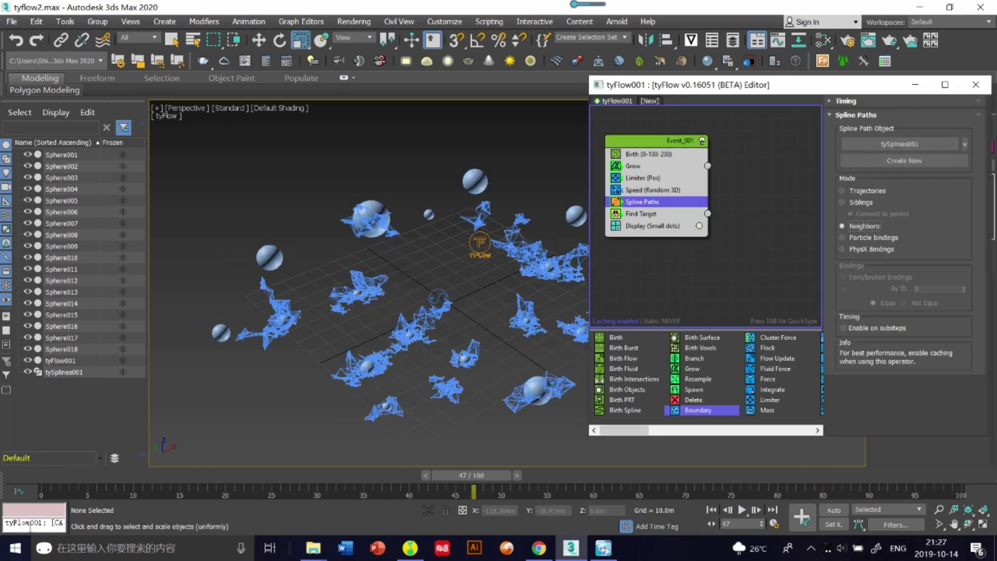
- Move Limiter (Pos) below Spline Paths, above Find Target, and rewind the time slider to frame 0
click(667, 216)
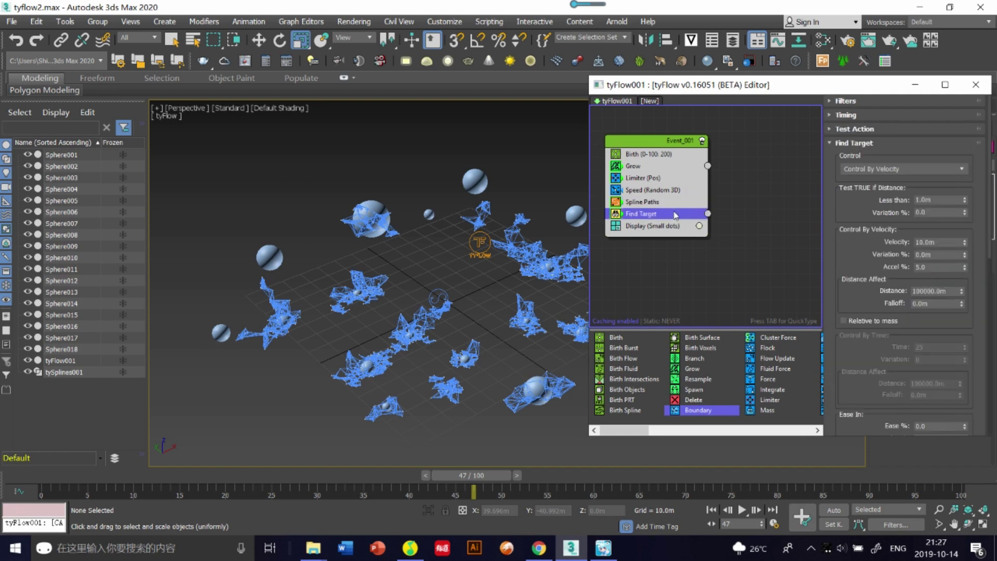
mouse_move(675, 216)
mouse_down()
mouse_move(662, 178)
mouse_move(665, 213)
mouse_up()
drag(674, 179, 670, 214)
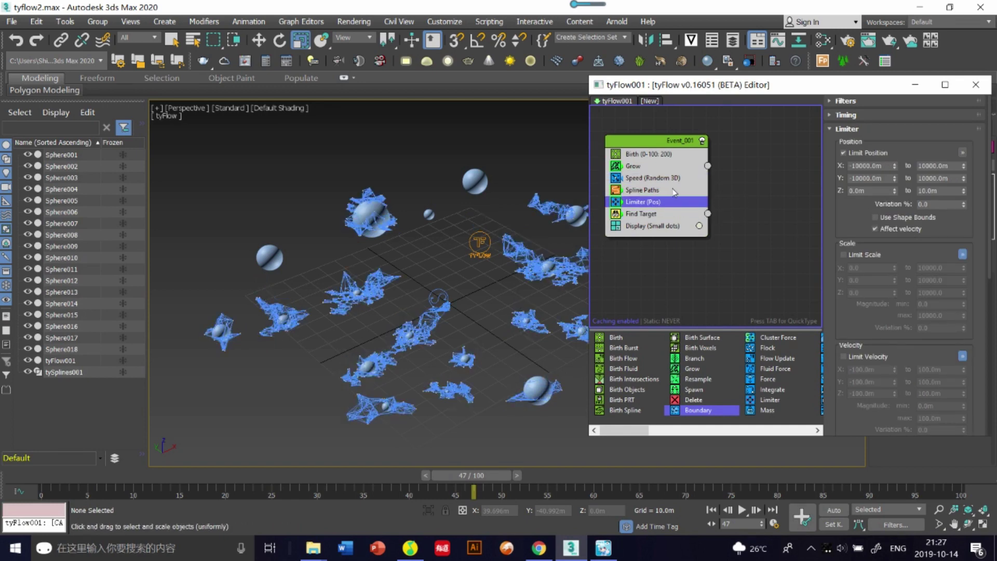
click(674, 191)
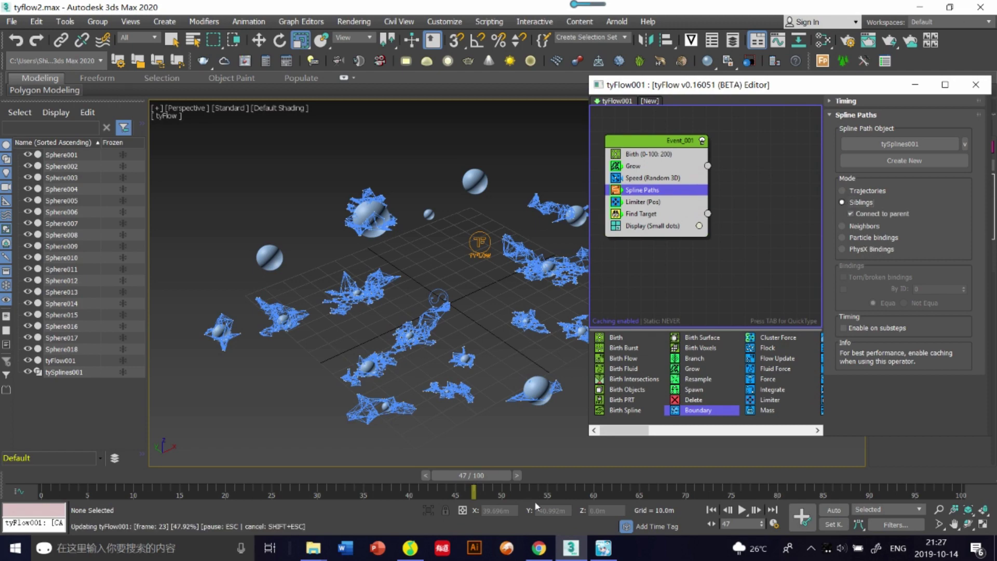
drag(473, 475, 52, 477)
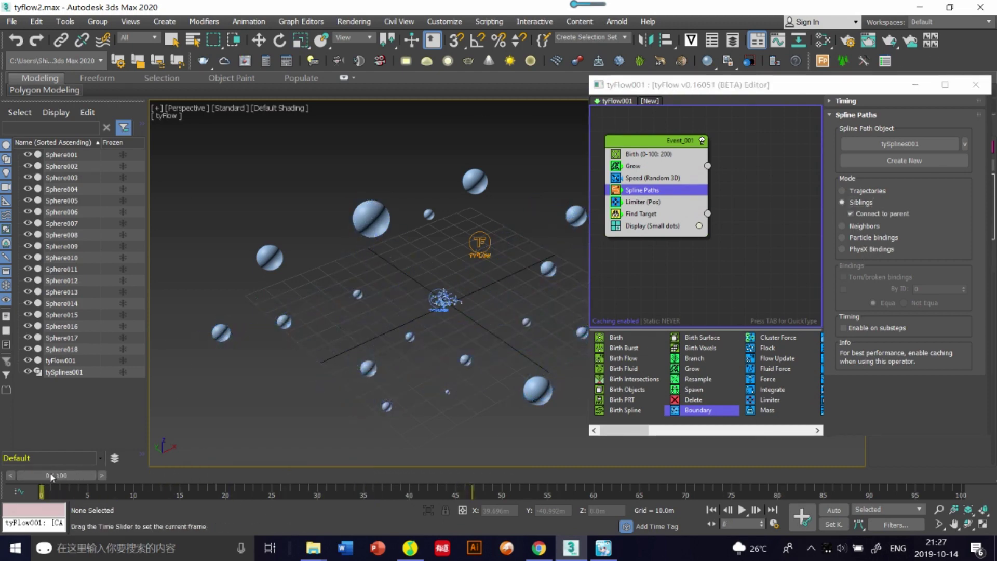